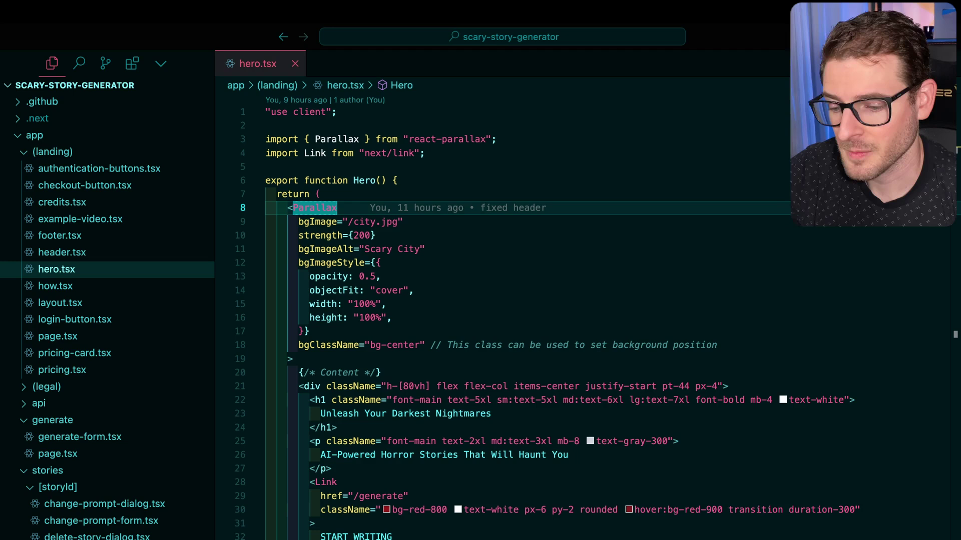
- Inspect the opacity, bgImageStyle, width and bgImageAlt lines of hero.tsx, then select 'Parallax'
left_click(439, 276)
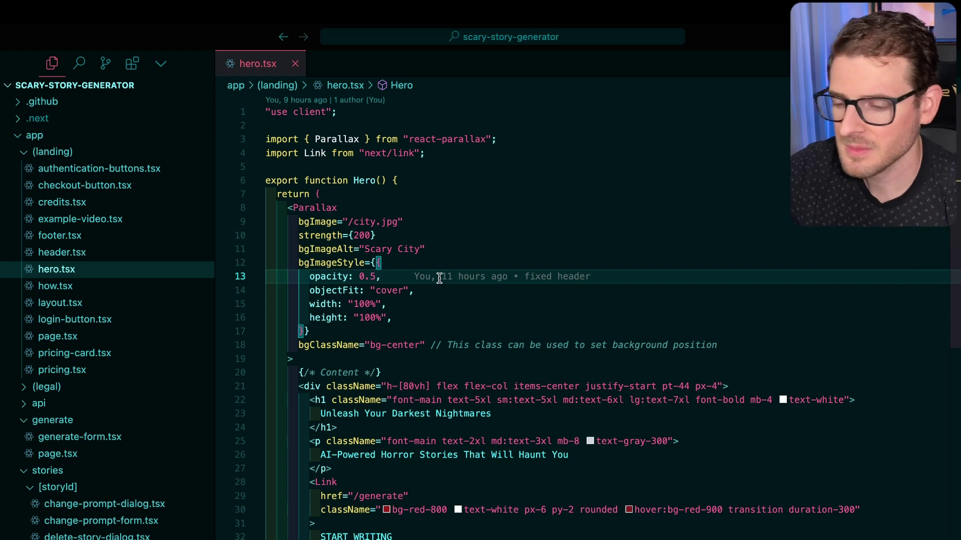
left_click(410, 264)
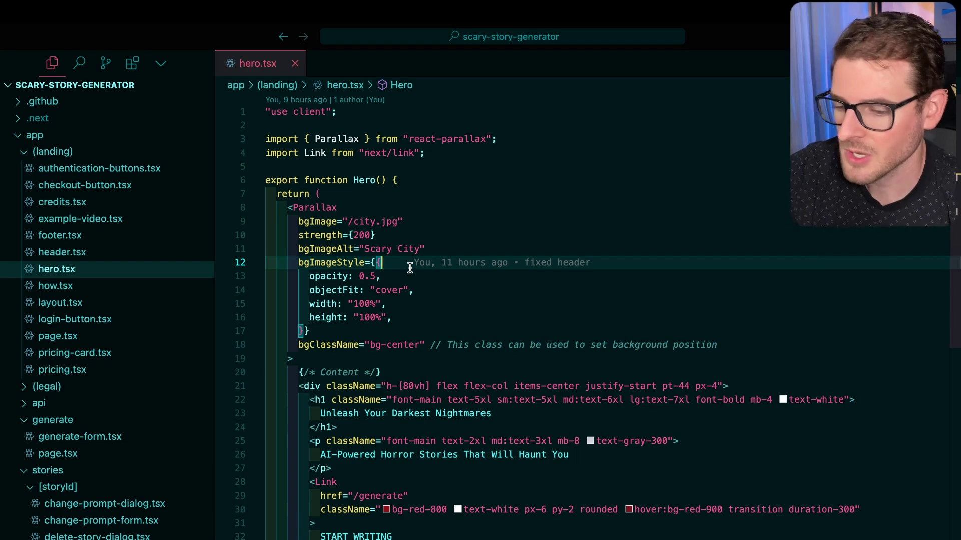
left_click(499, 303)
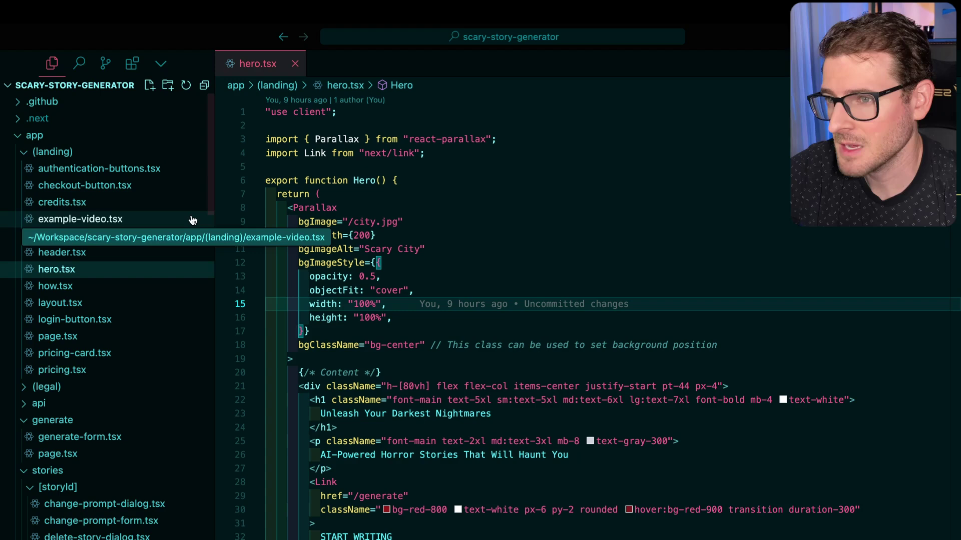
left_click(491, 249)
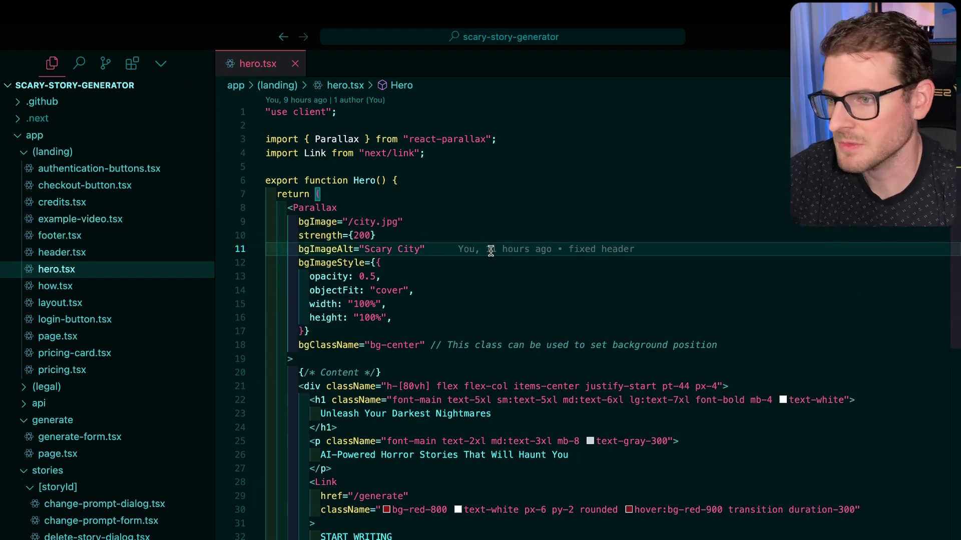
scroll(489, 249, "down", 4)
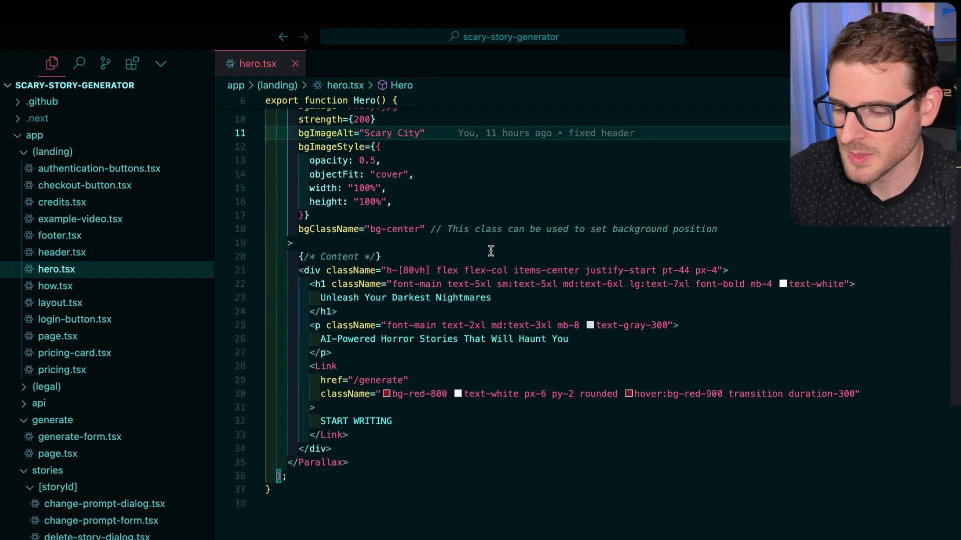
scroll(490, 250, "up", 4)
double_click(315, 208)
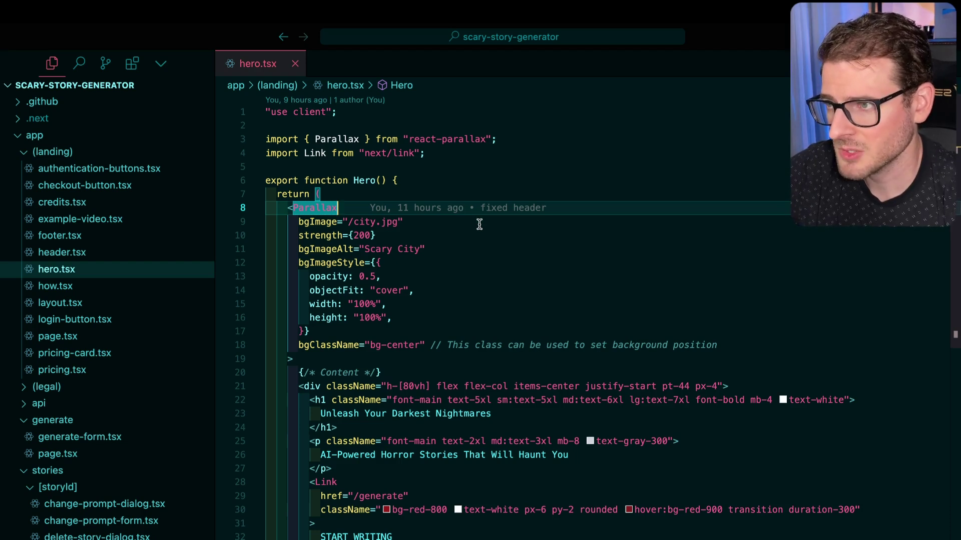
- Apply the Bearded Theme feat. WebDevCody colour theme from the Color Theme list
left_click(491, 255)
key("ctrl+shift+p")
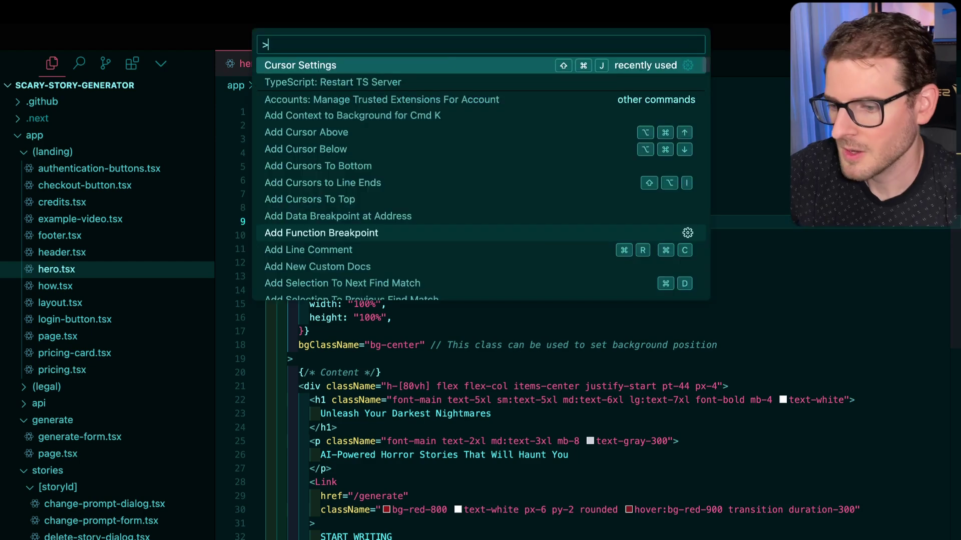
type("theme")
key("Down")
key("Down")
key("Return")
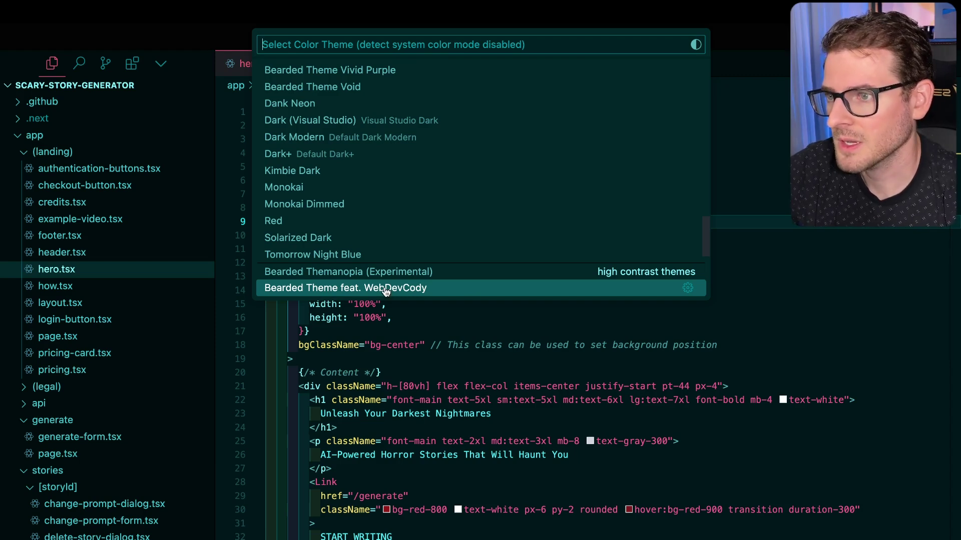
scroll(386, 291, "down", 3)
scroll(386, 291, "down", 2)
scroll(386, 291, "down", 3)
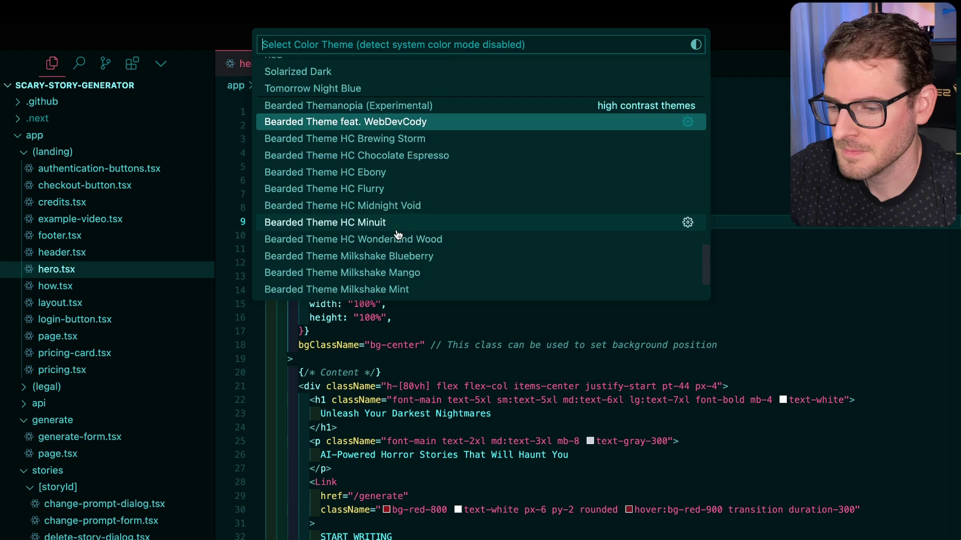
scroll(397, 234, "up", 5)
type("feat")
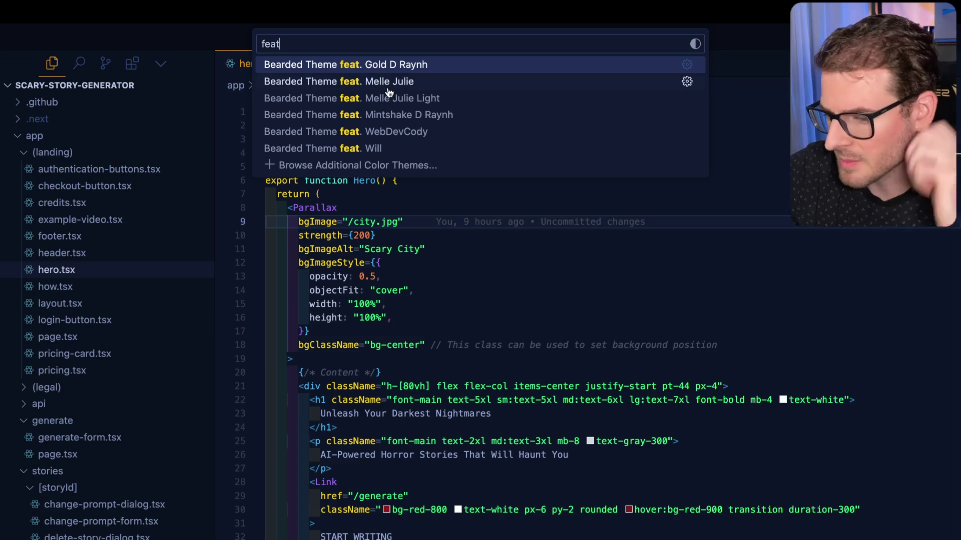
left_click(390, 131)
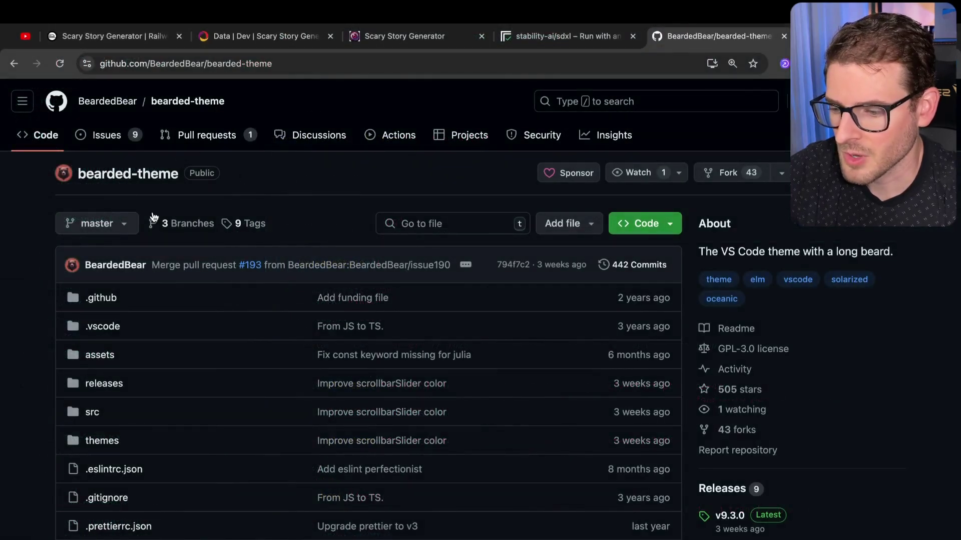
scroll(295, 241, "down", 3)
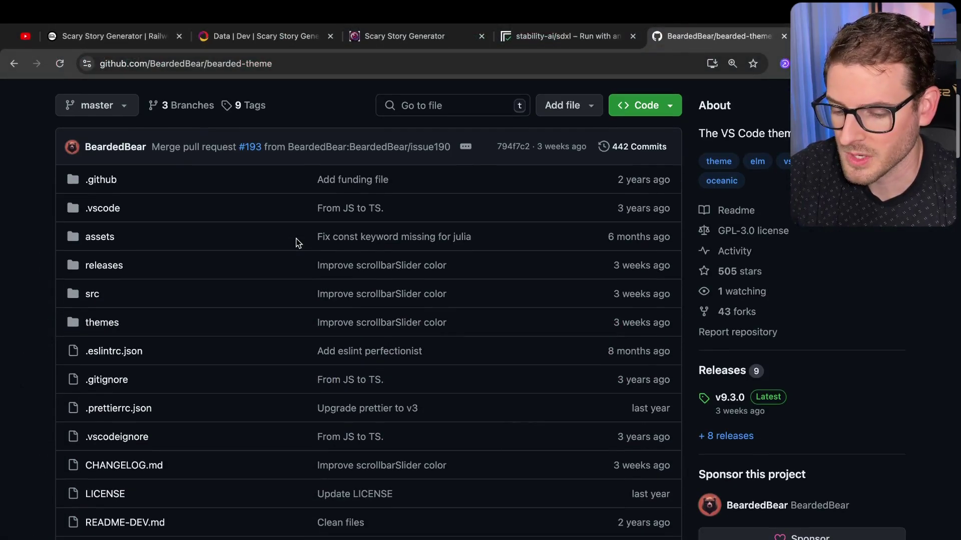
scroll(295, 242, "up", 3)
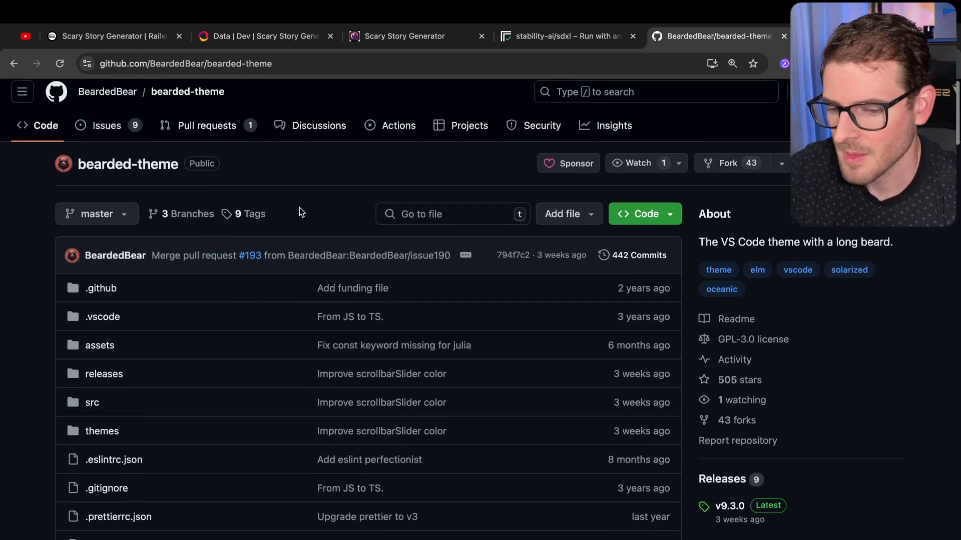
- Return from the bearded-theme GitHub page to Cursor
key("super+Tab")
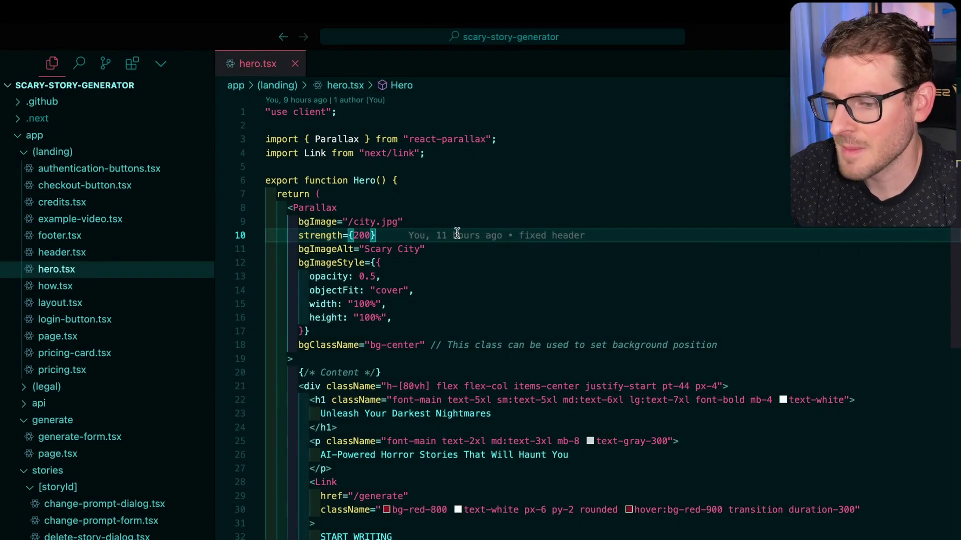
scroll(476, 233, "down", 1)
- Preview several Bearded themes in the colour theme list
key("ctrl+shift+p")
type("be")
key("BackSpace")
key("BackSpace")
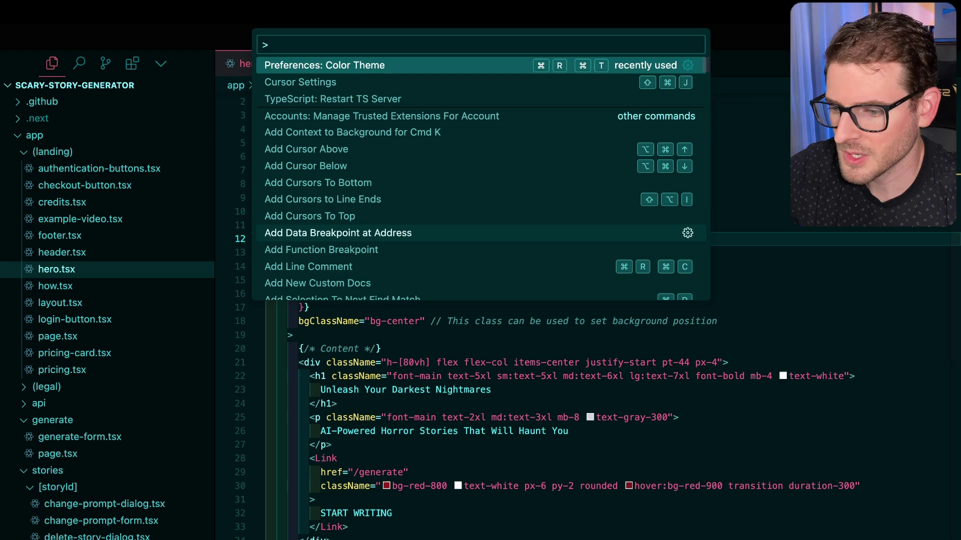
key("Return")
type("bear")
key("Down")
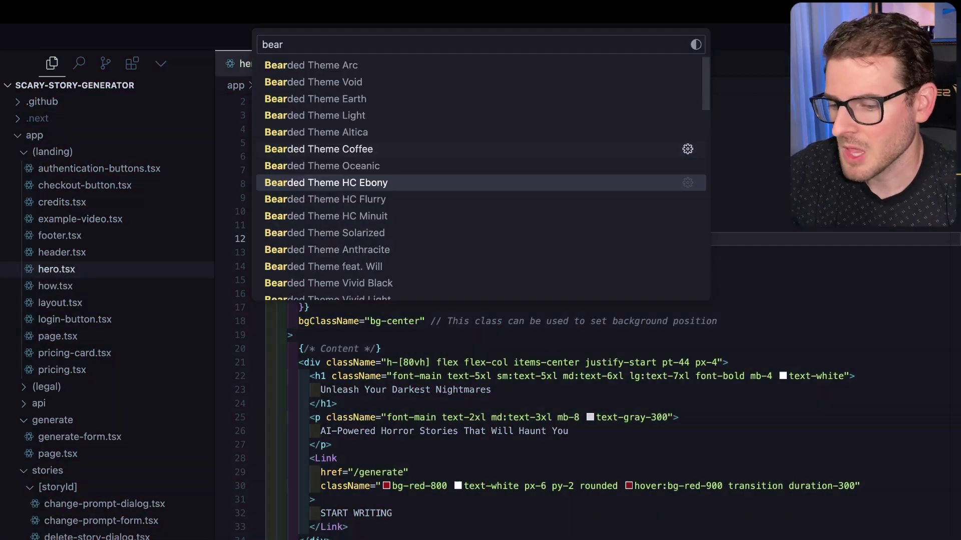
key("Down")
key("Down")
key("Down")
key("Down")
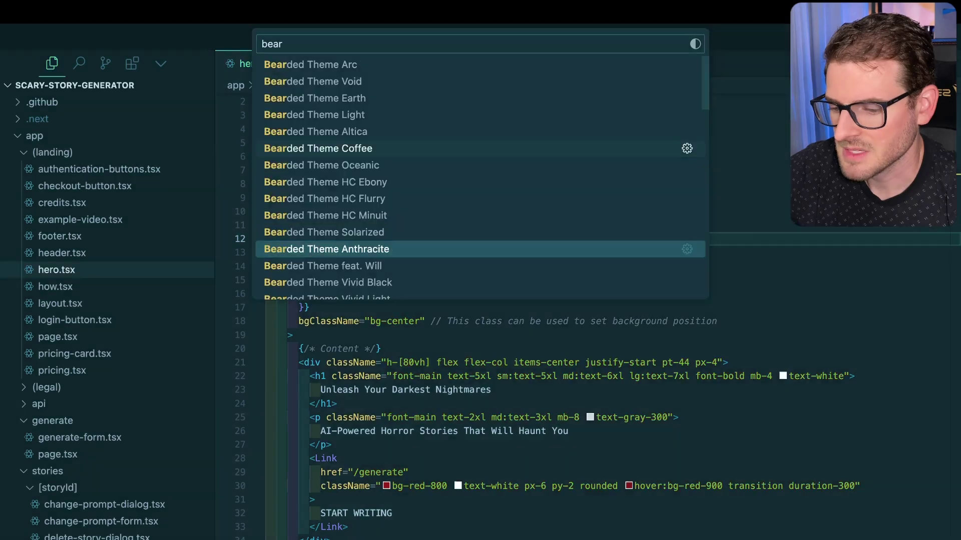
key("Up")
key("Up")
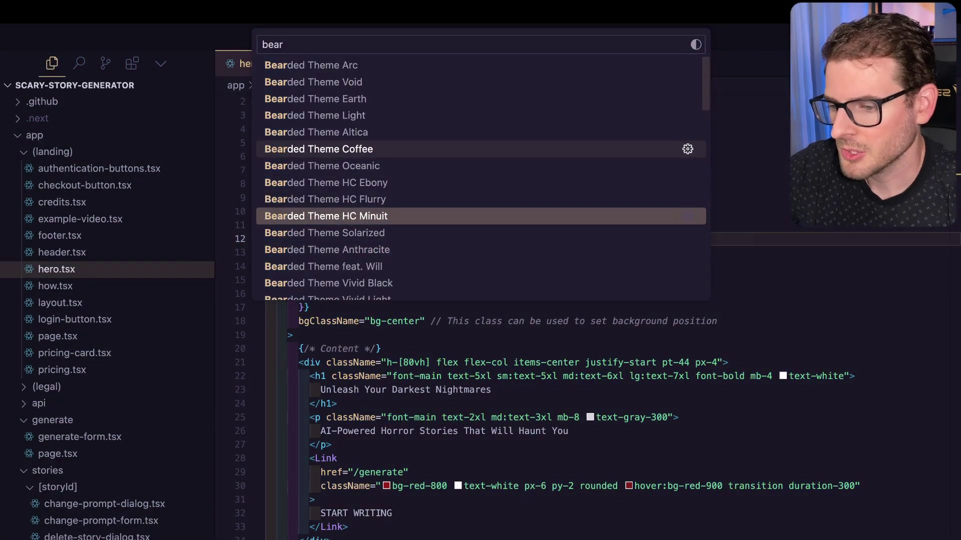
type("ded stained")
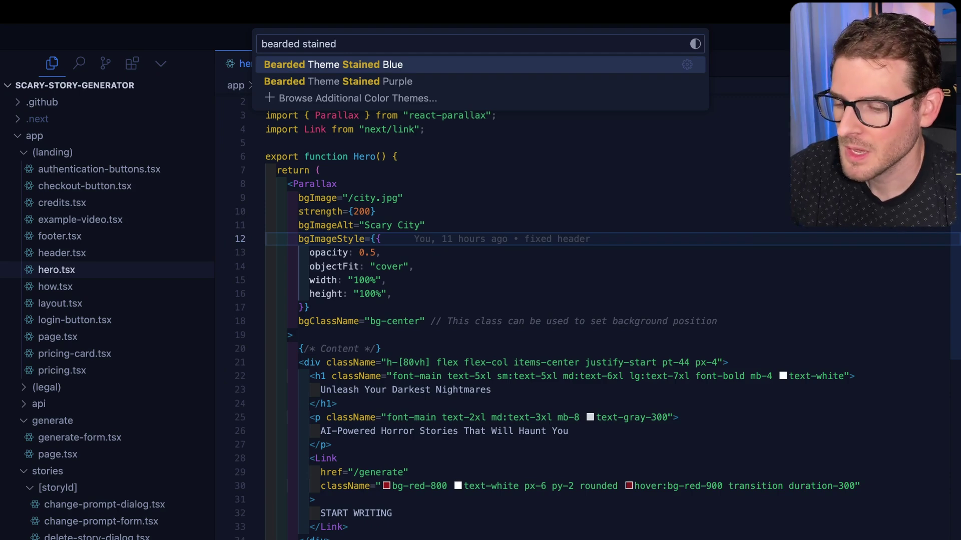
- Compare Stained Purple with Stained Blue, then apply Bearded Theme Stained Blue
key("Down")
key("Up")
key("Down")
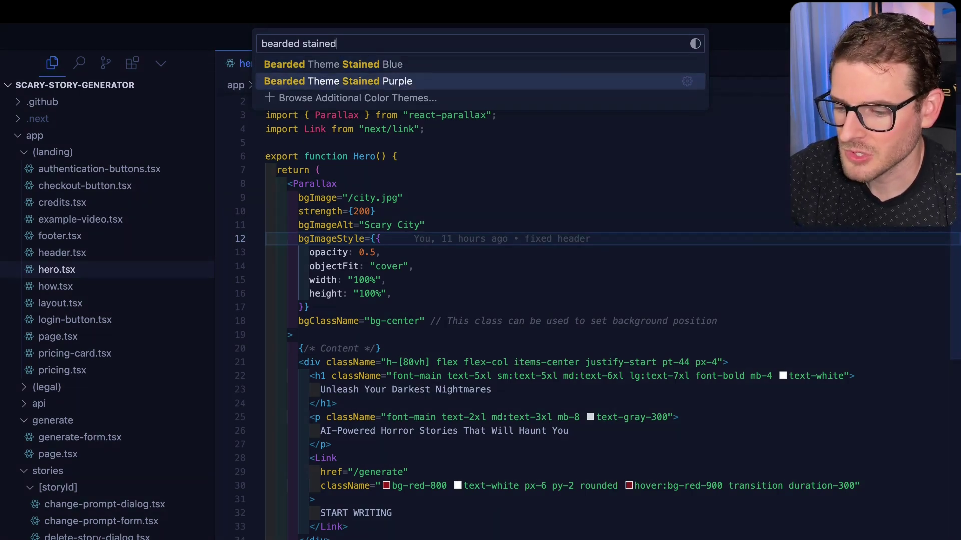
key("Up")
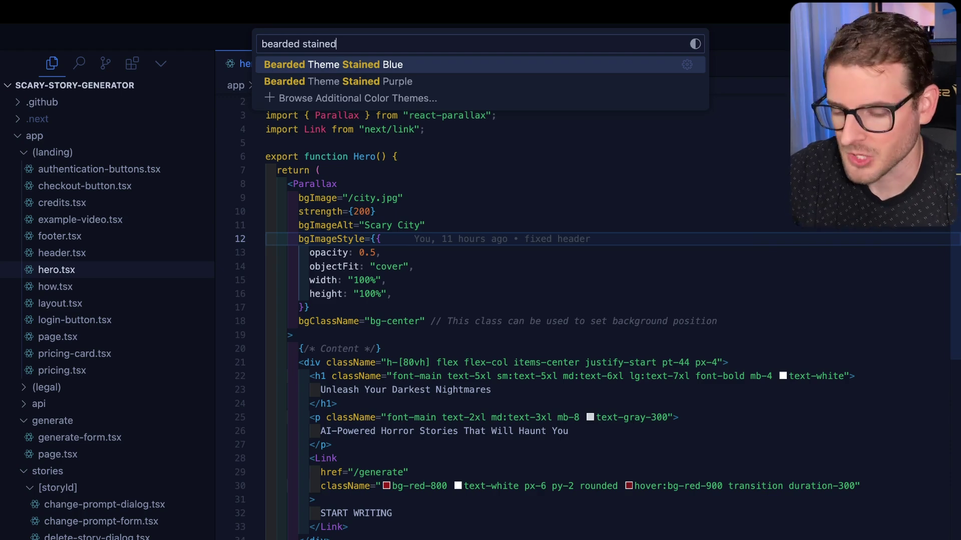
key("ctrl+shift+Left")
type("wdc")
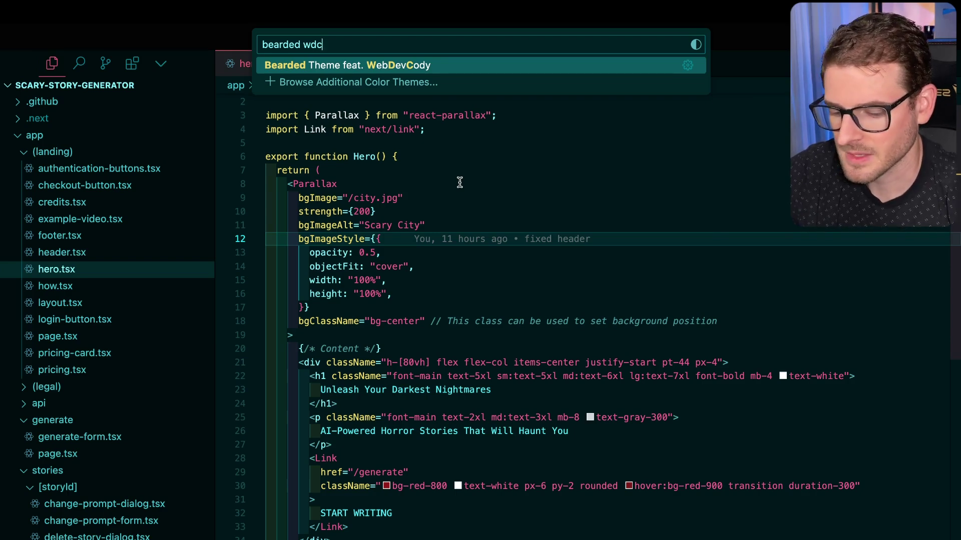
key("BackSpace")
key("BackSpace")
key("BackSpace")
type("staie")
key("BackSpace")
key("BackSpace")
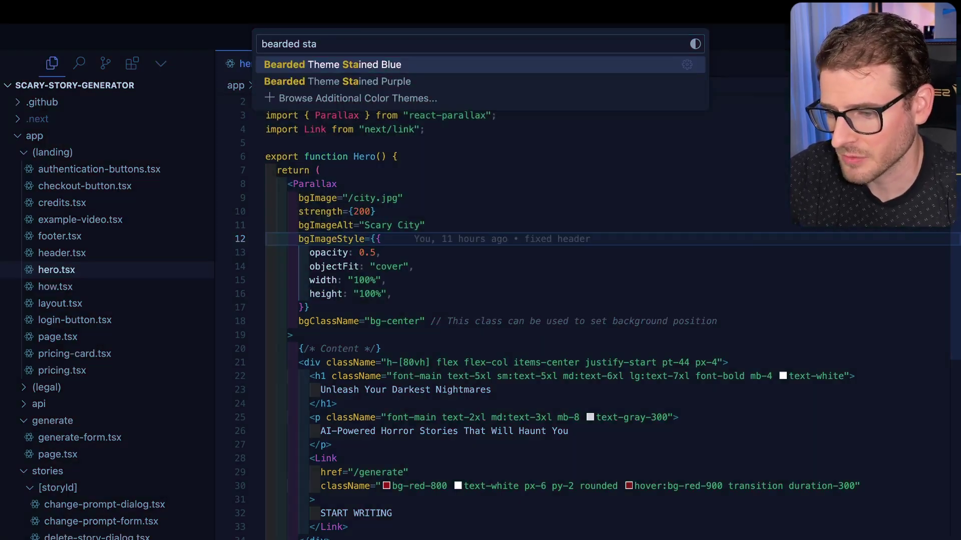
key("Return")
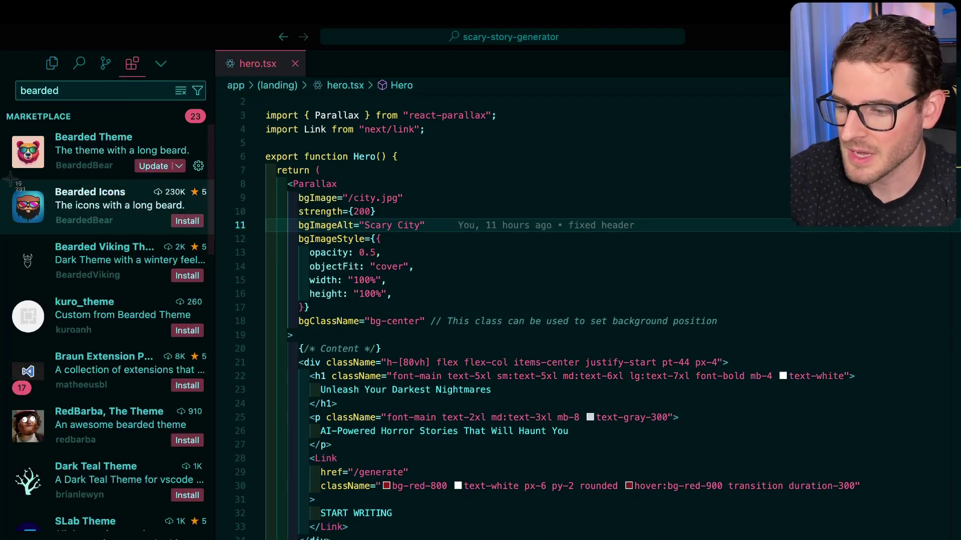
- Install the Bearded Icons extension and set Bearded Icons as the file icon theme
left_click(187, 221)
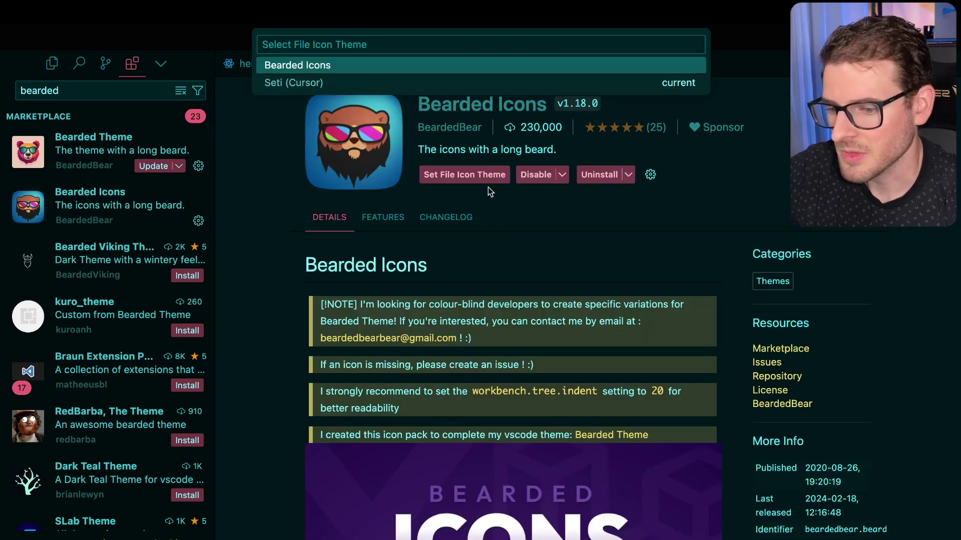
left_click(51, 63)
scroll(99, 252, "down", 5)
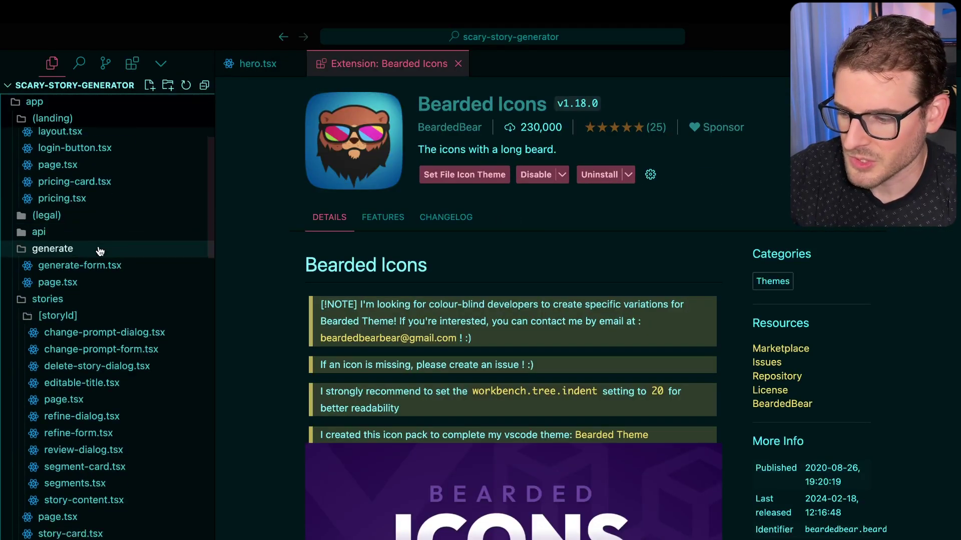
scroll(99, 251, "down", 4)
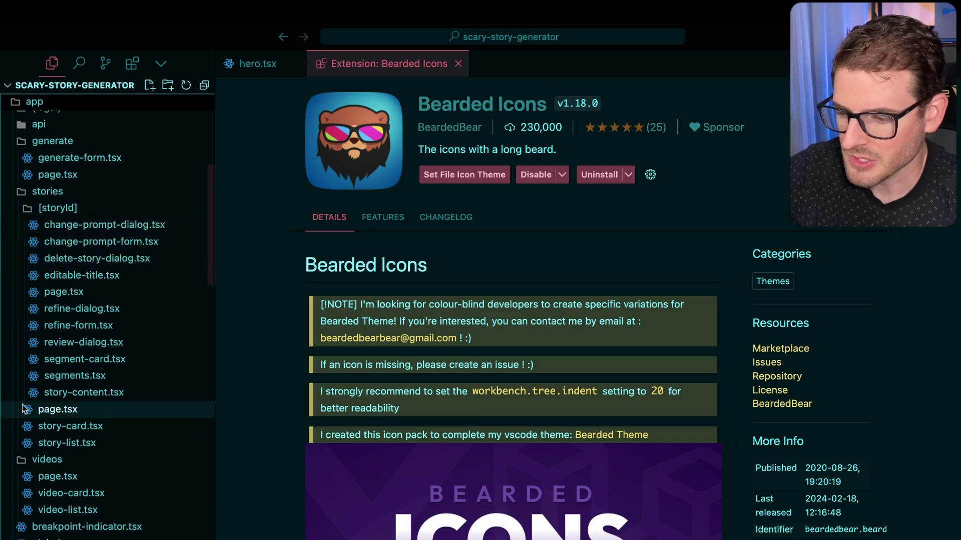
scroll(44, 255, "down", 5)
scroll(43, 255, "down", 5)
scroll(44, 263, "down", 2)
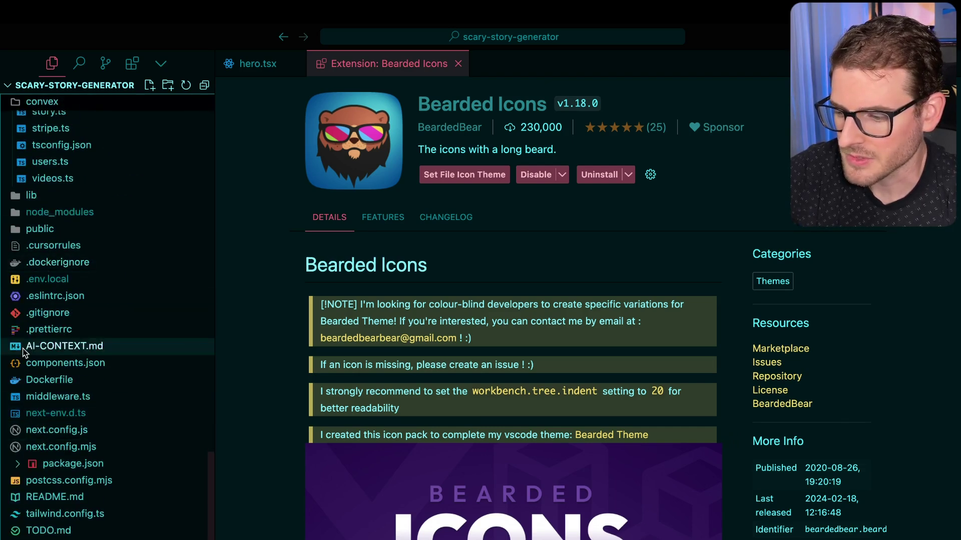
scroll(62, 338, "up", 2)
scroll(62, 339, "down", 3)
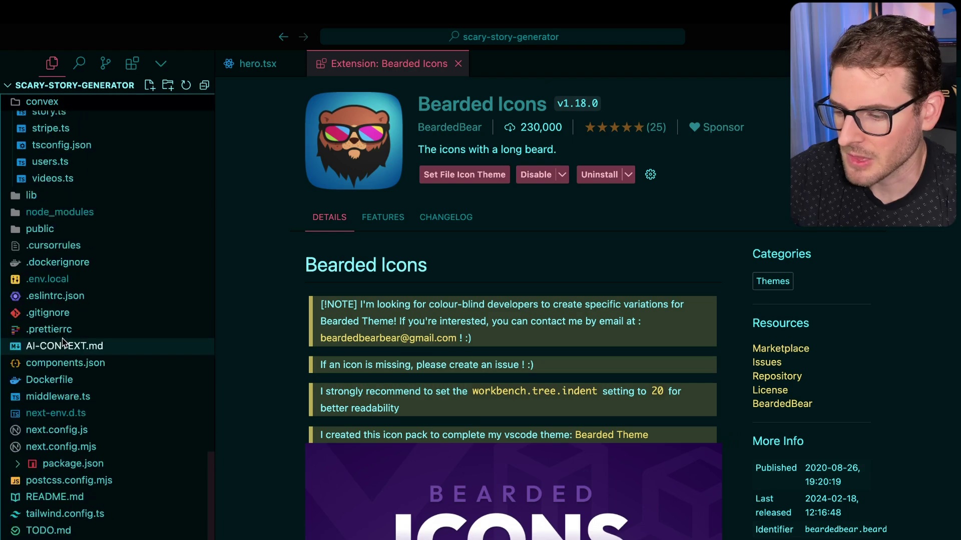
scroll(63, 339, "up", 5)
left_click(464, 175)
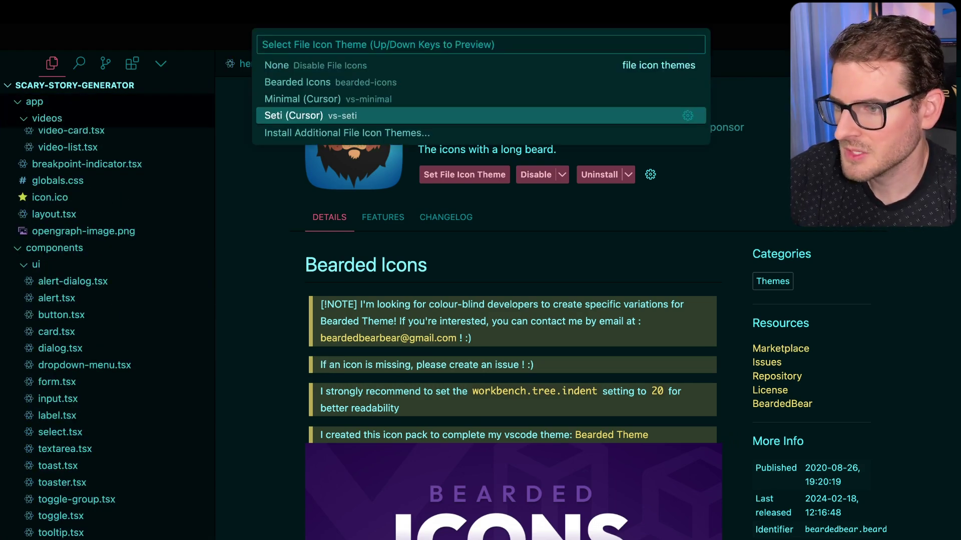
scroll(61, 286, "down", 5)
scroll(60, 286, "down", 3)
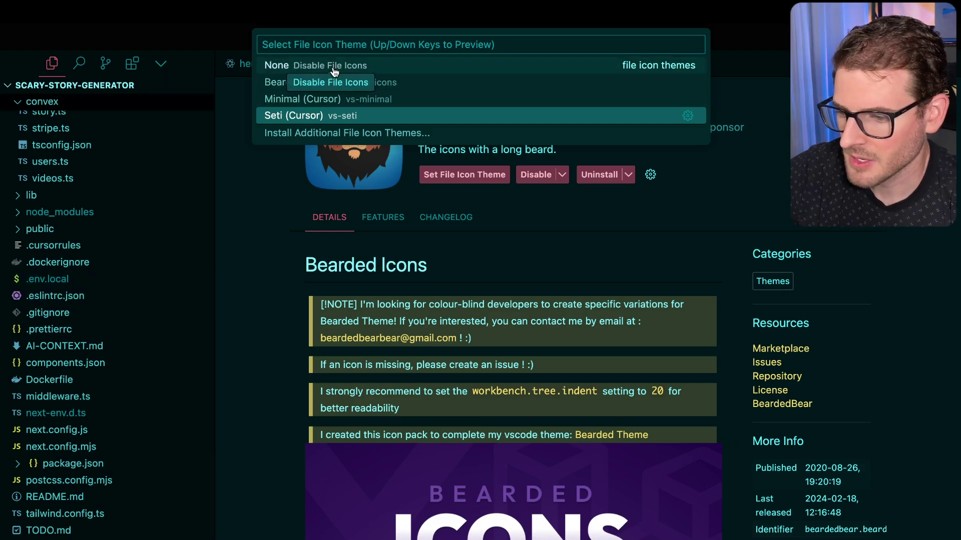
left_click(372, 82)
scroll(61, 285, "up", 5)
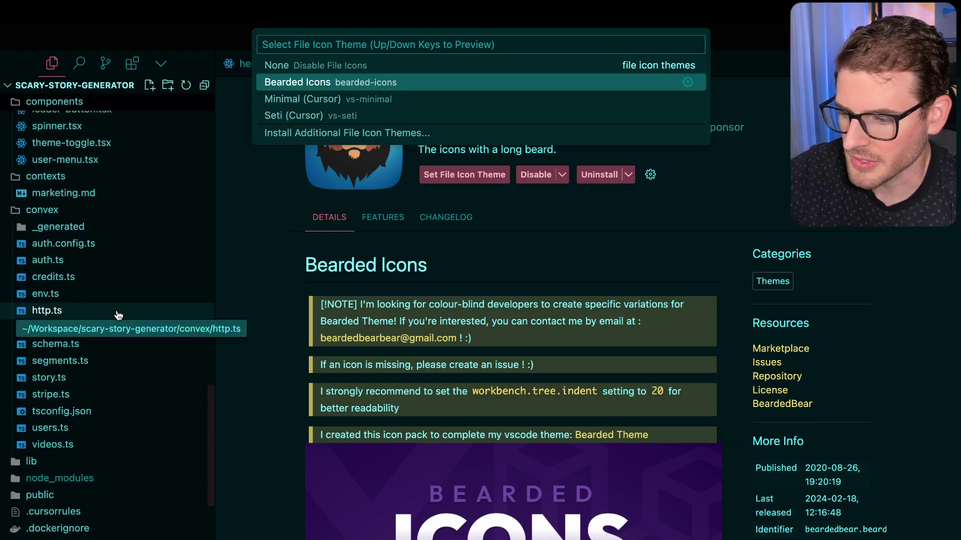
scroll(118, 315, "down", 3)
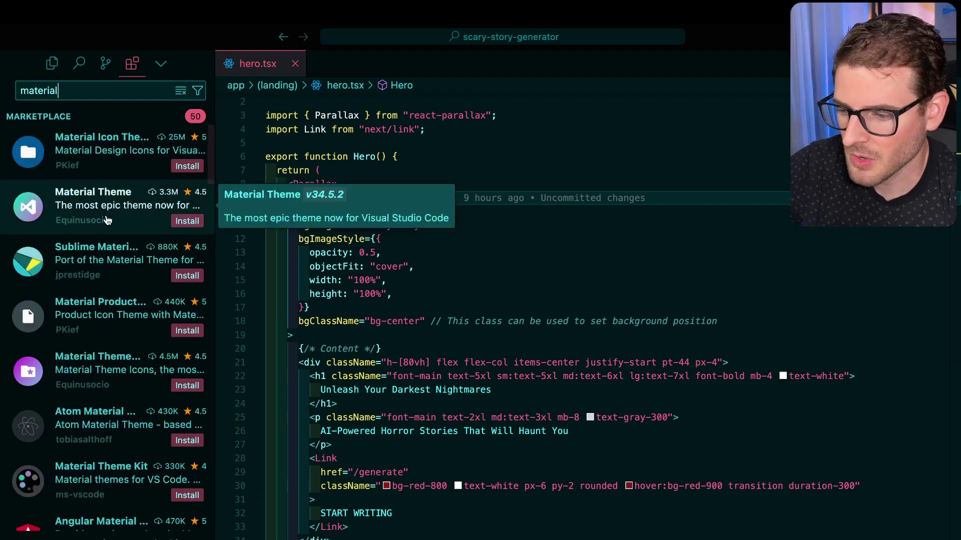
- Install the Material Theme and Material Theme Icons — Free extensions
mouse_move(216, 177)
left_mouse_down()
mouse_move(292, 183)
mouse_move(272, 182)
left_mouse_up()
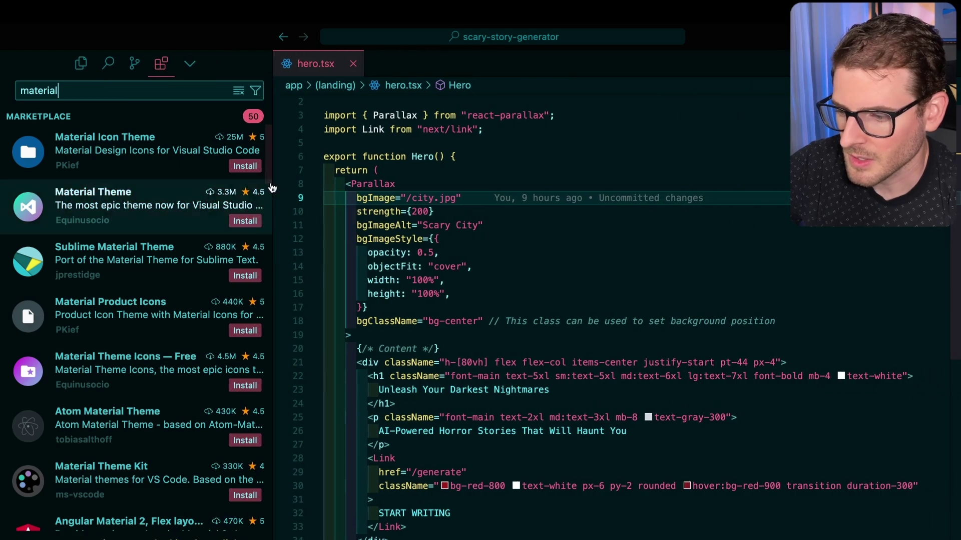
left_click(245, 221)
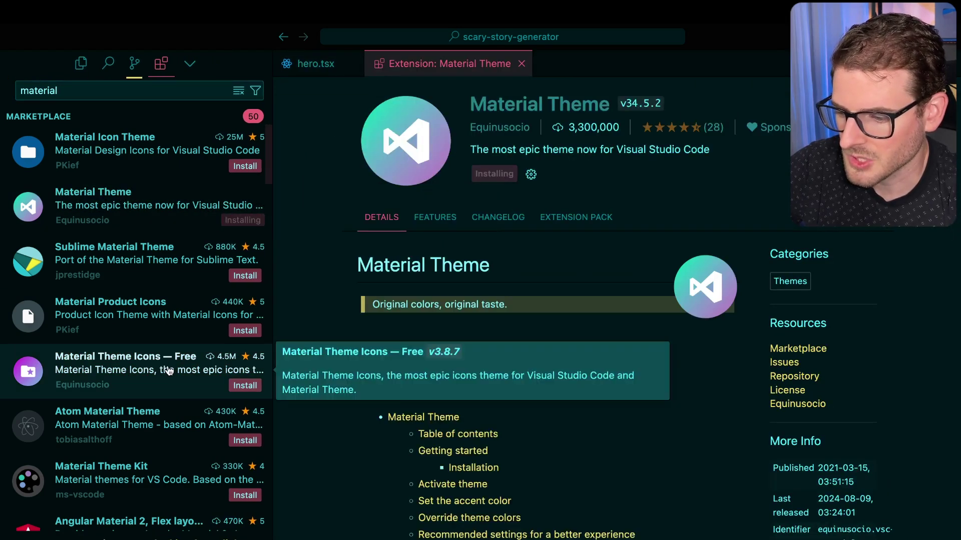
left_click(245, 385)
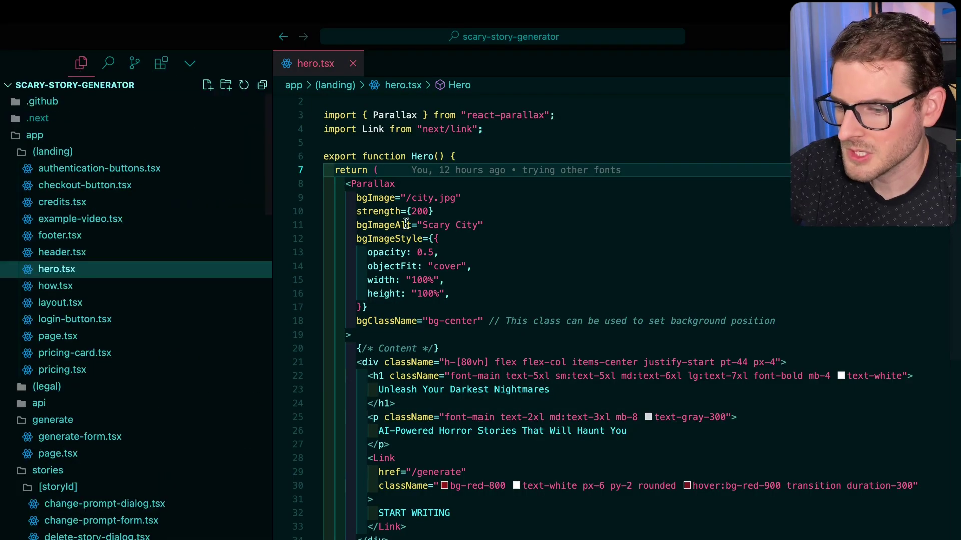
- Preview Material variants like Darker and High Contrast, then close the theme list
key("ctrl+shift+p")
type("theme")
key("Return")
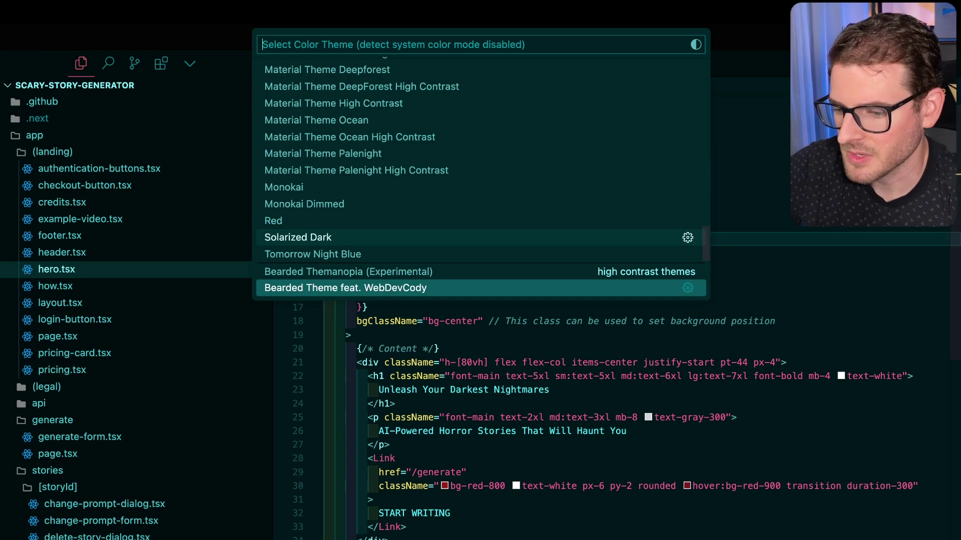
type("material")
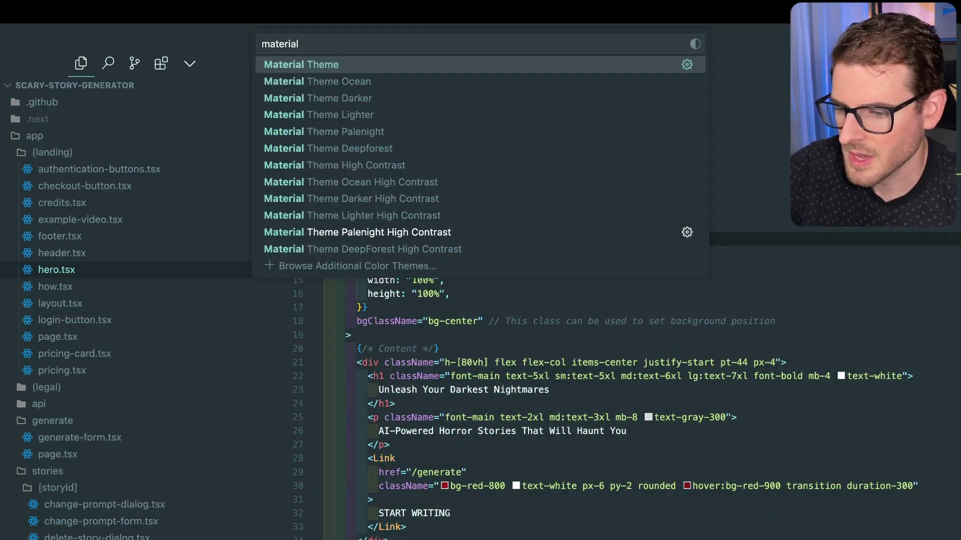
key("Down")
key("Down")
key("Down")
key("Down")
key("Down")
key("Down")
key("Down")
key("Down")
key("Down")
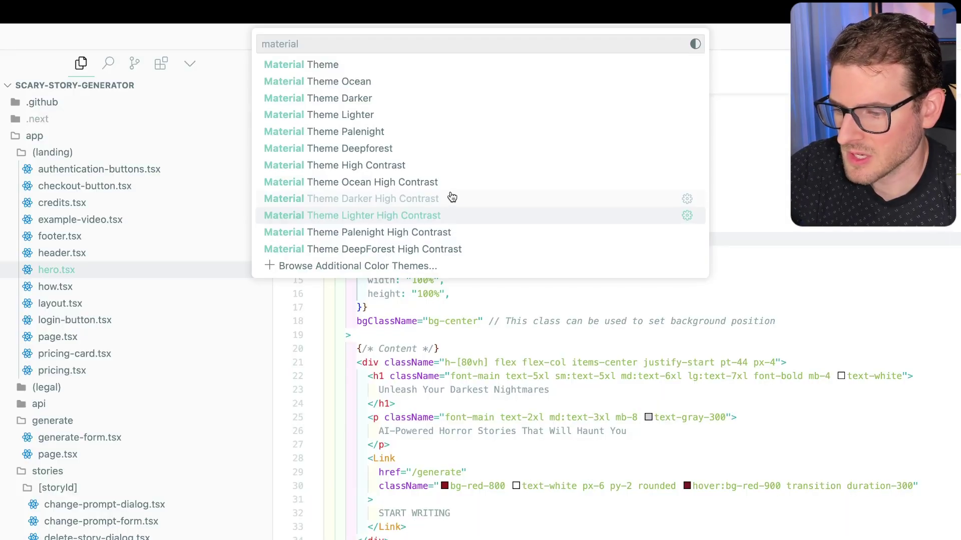
key("Down")
key("Down")
key("Down")
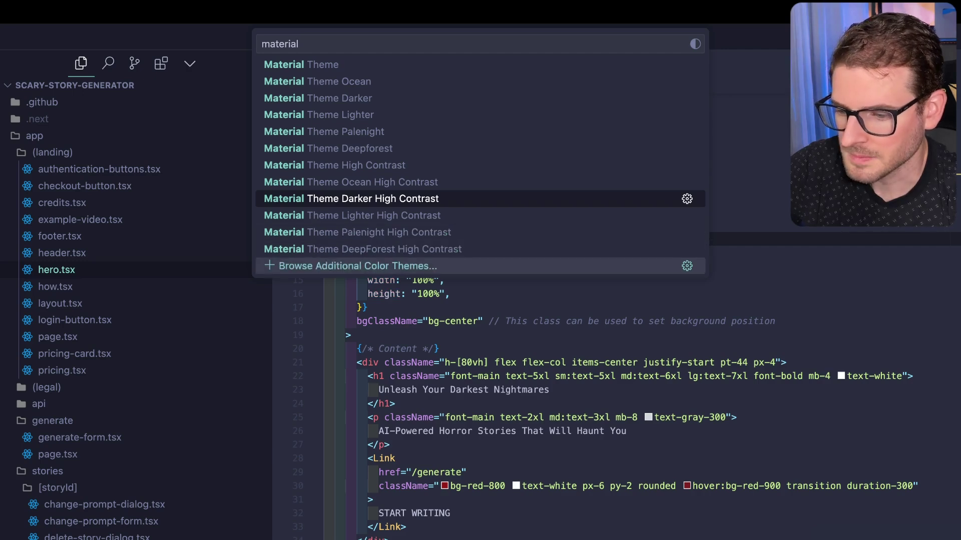
key("Down")
key("Down")
key("Down")
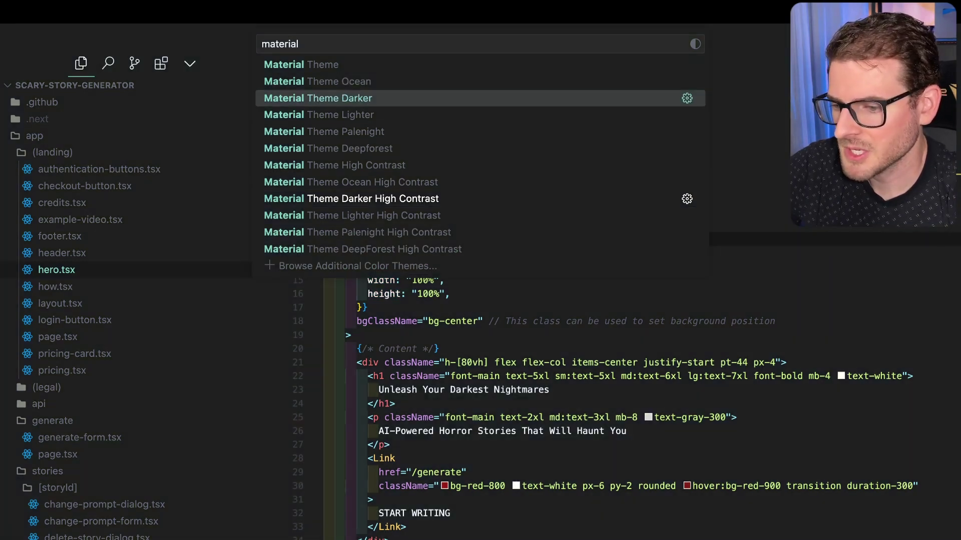
key("Down")
key("Down")
key("Down")
key("Down")
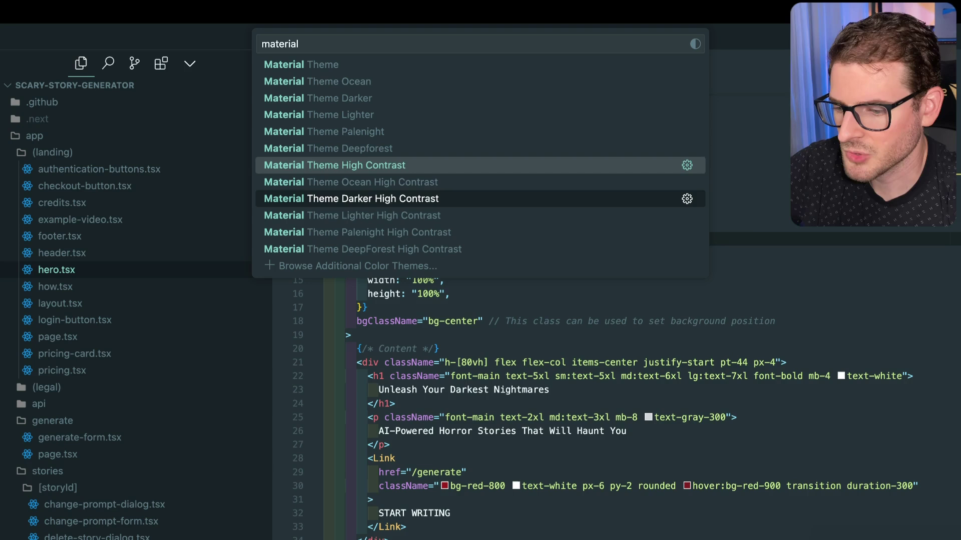
key("Down")
key("Down")
key("Down")
key("Down")
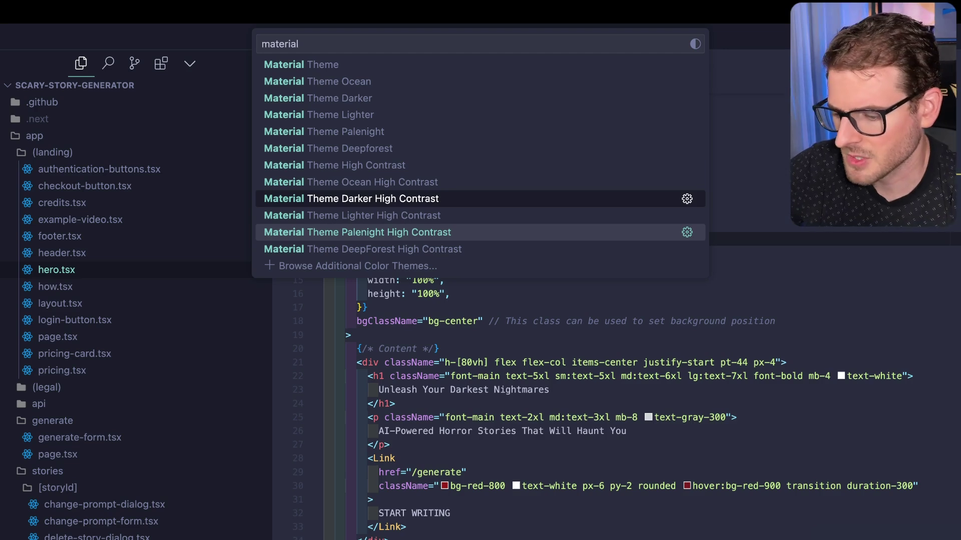
key("Return")
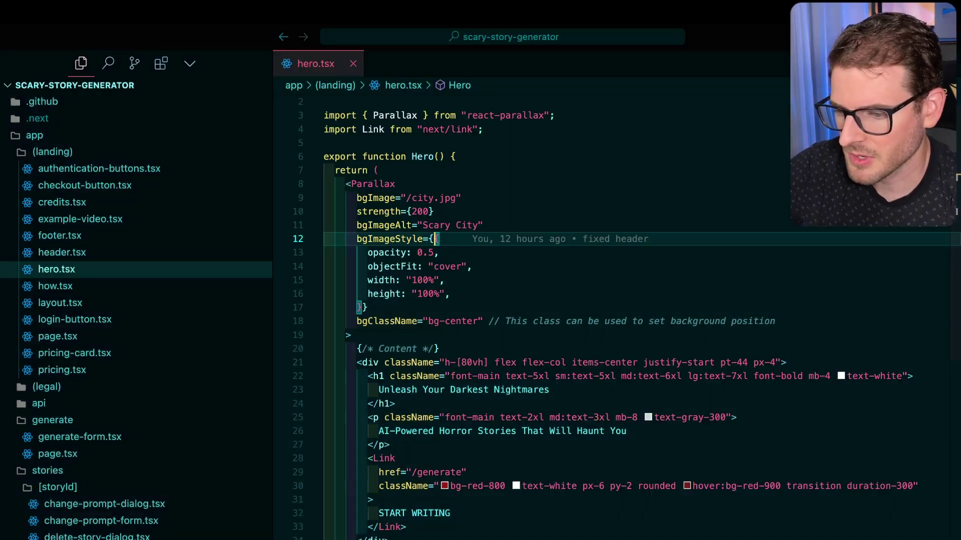
- Install the Shades of Purple theme extension from the marketplace
mouse_move(429, 160)
left_mouse_down()
mouse_move(327, 196)
mouse_move(245, 195)
left_mouse_up()
left_click(361, 226)
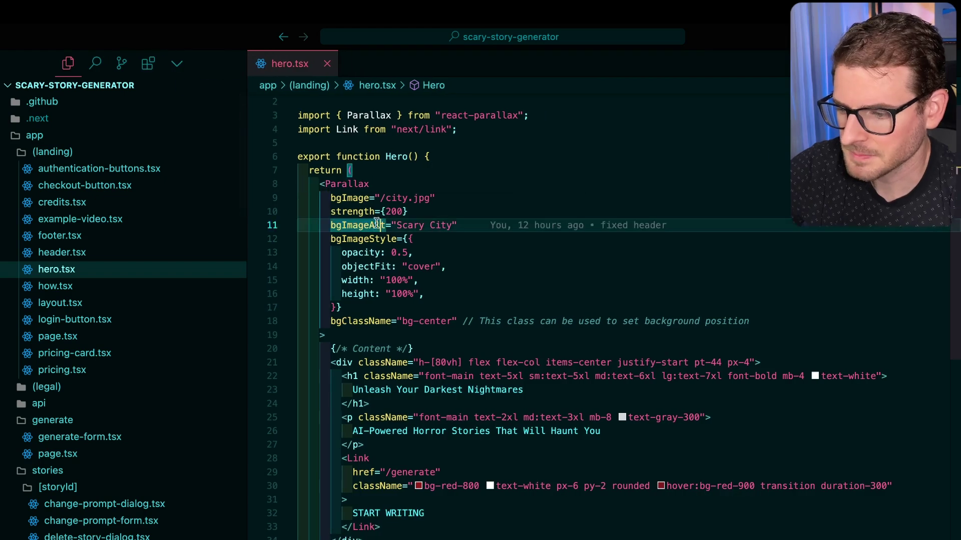
key("ctrl+shift+x")
type("shades ")
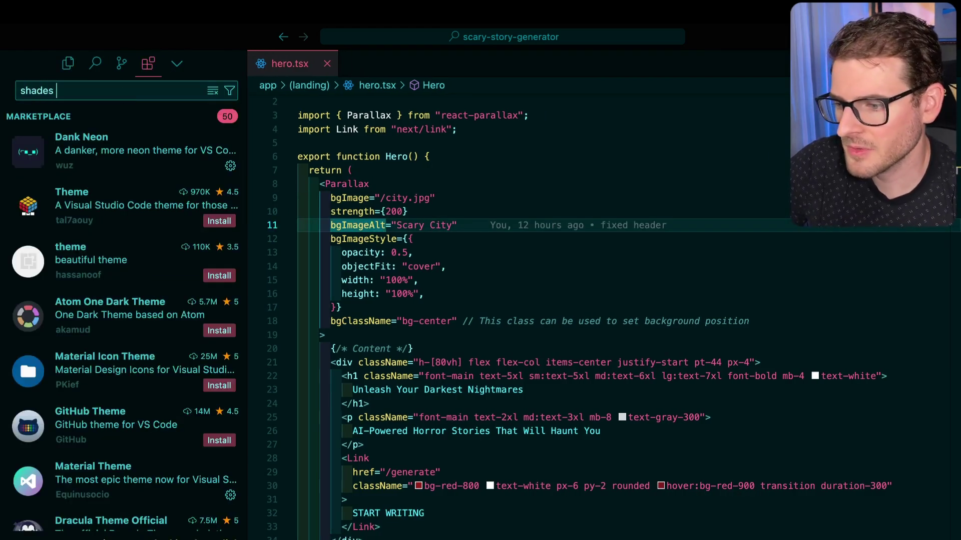
type("of pur")
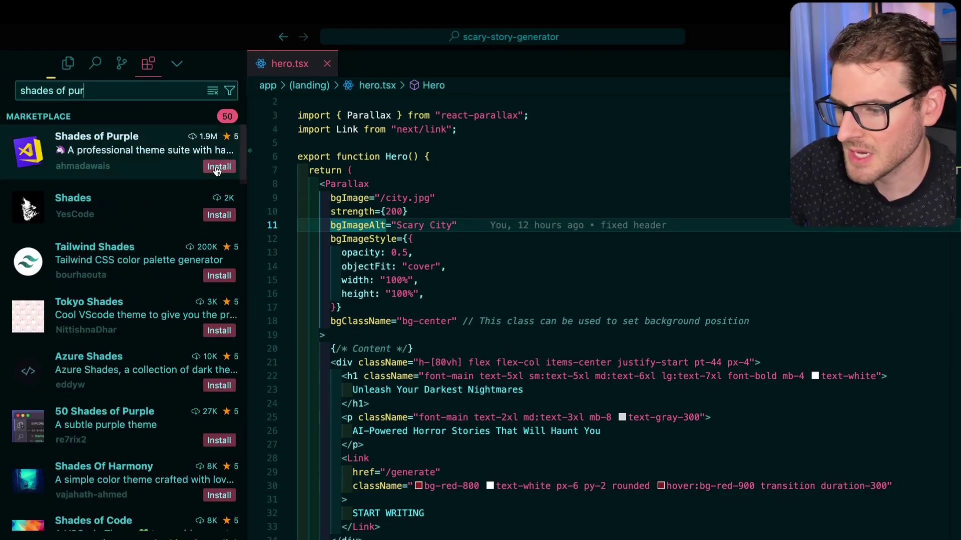
left_click(218, 166)
- Preview both Shades of Purple variants and apply the Super Dark one
key("Down")
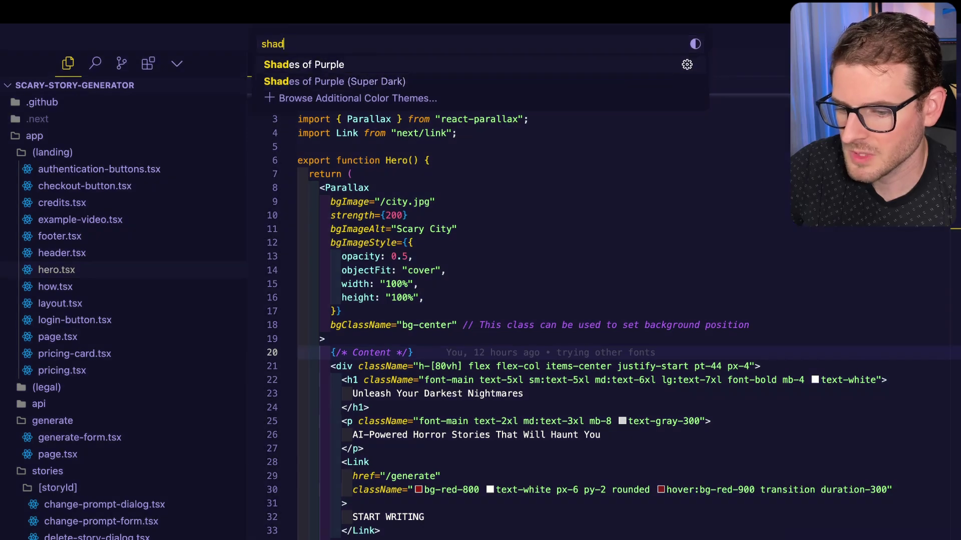
key("Up")
key("Down")
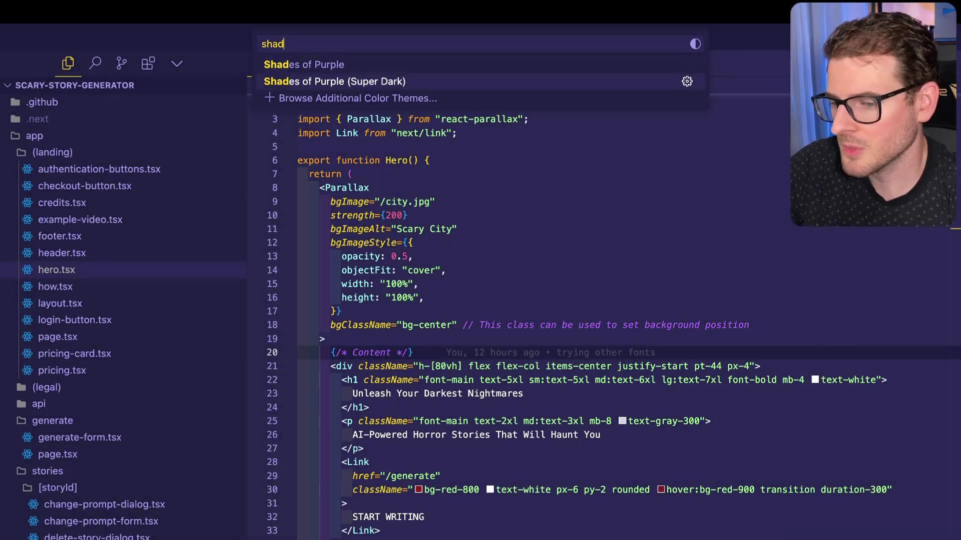
key("Up")
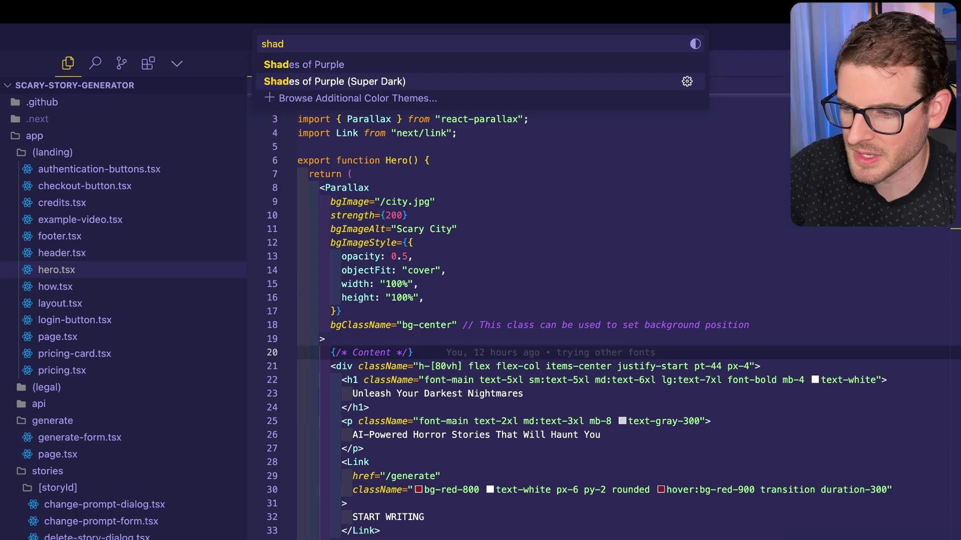
key("Down")
key("Return")
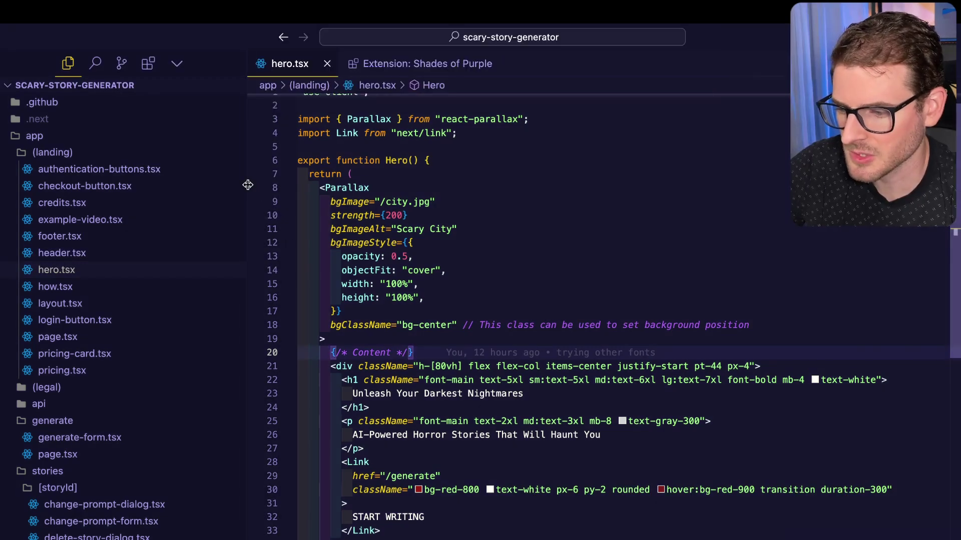
- Open layout.tsx, generate page.tsx, segments.tsx and segment-card.tsx to view the theme
left_click_drag(248, 192, 229, 192)
left_click(111, 302)
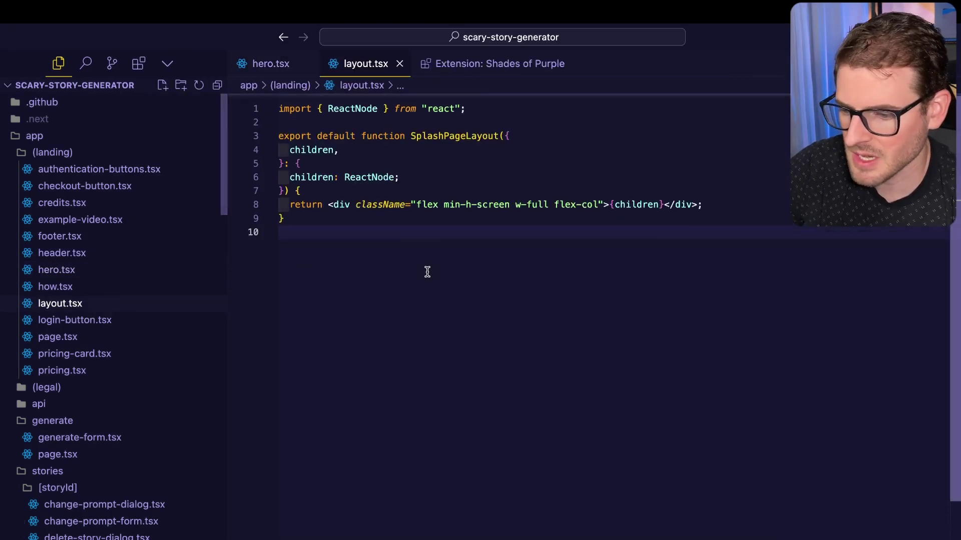
scroll(428, 270, "down", 5)
left_click(58, 455)
scroll(360, 376, "down", 5)
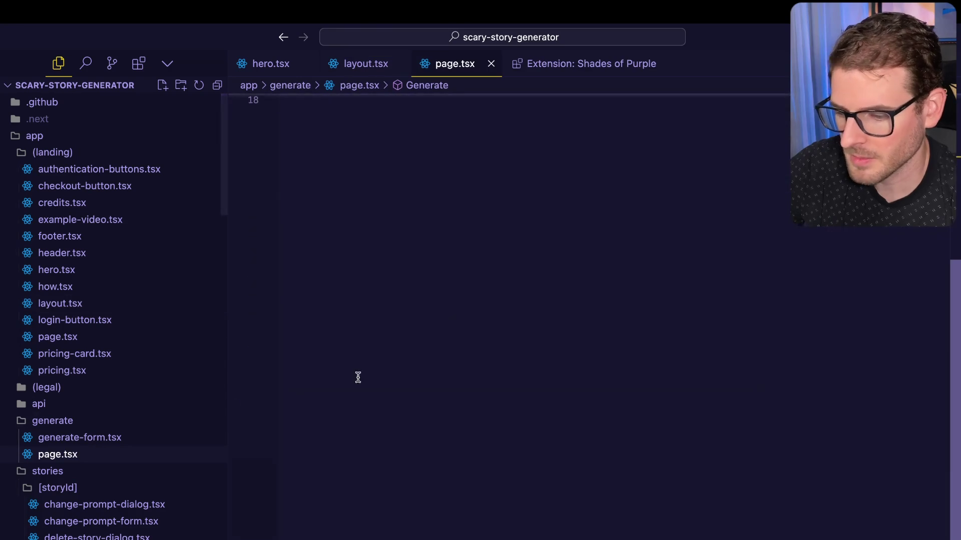
scroll(114, 376, "down", 5)
left_click(75, 281)
left_click(85, 264)
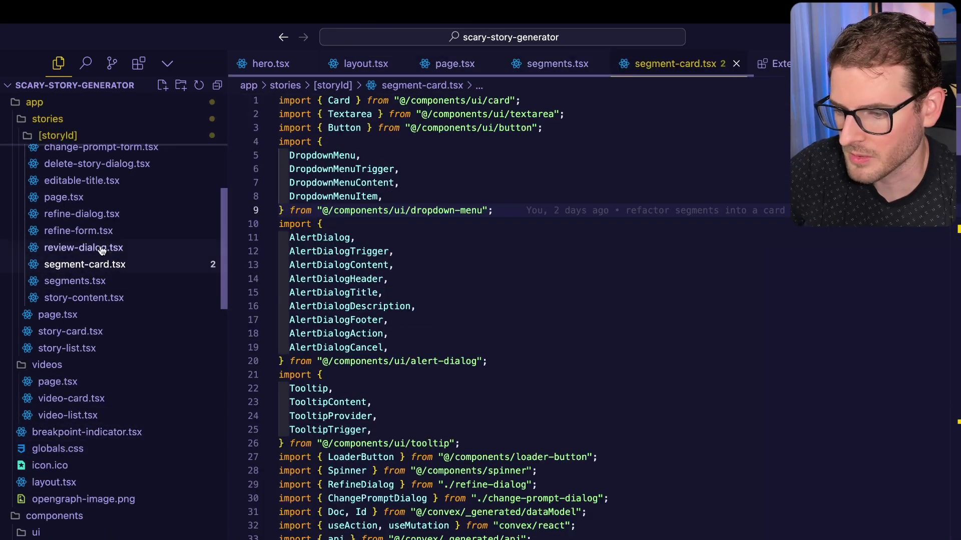
scroll(420, 250, "up", 1)
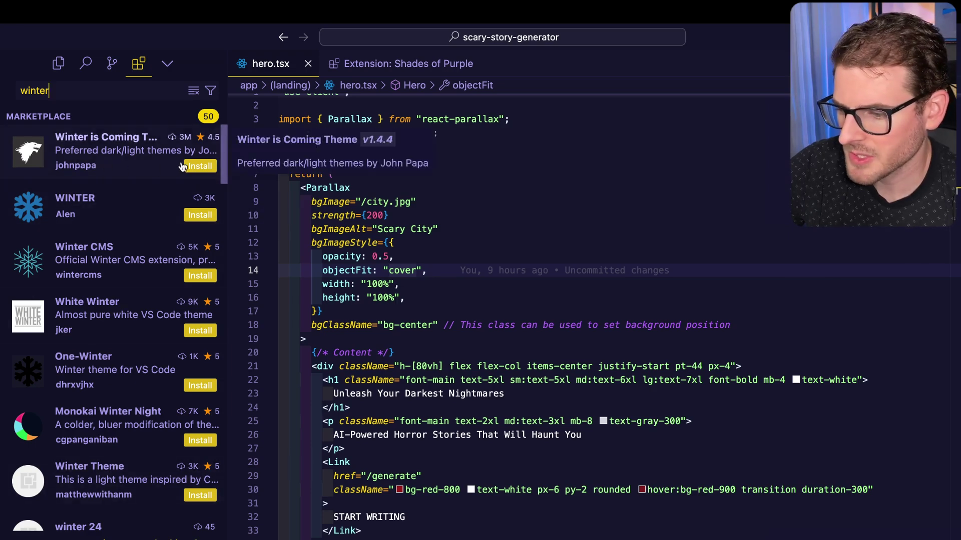
- Install Winter is Coming Theme and apply its Dark Black variant
left_click(197, 166)
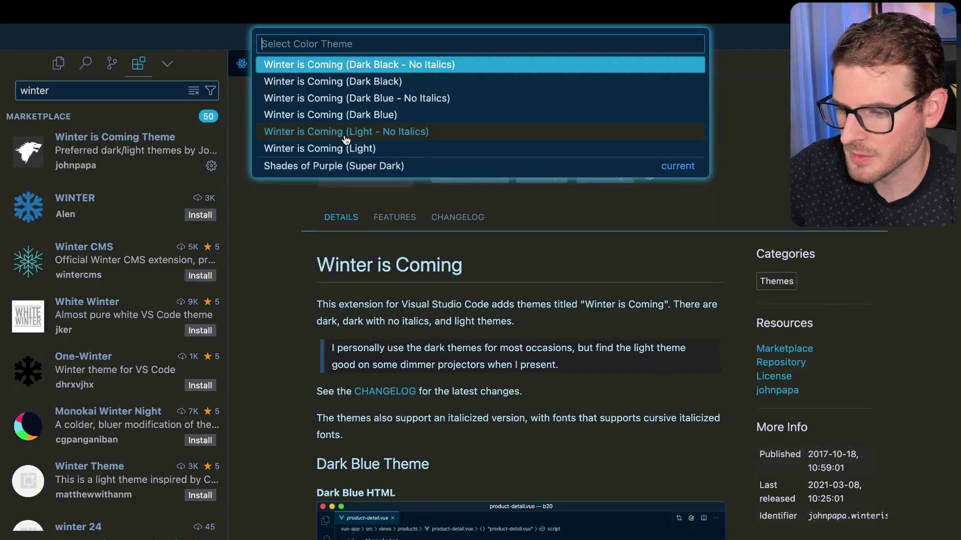
key("Escape")
left_click(270, 63)
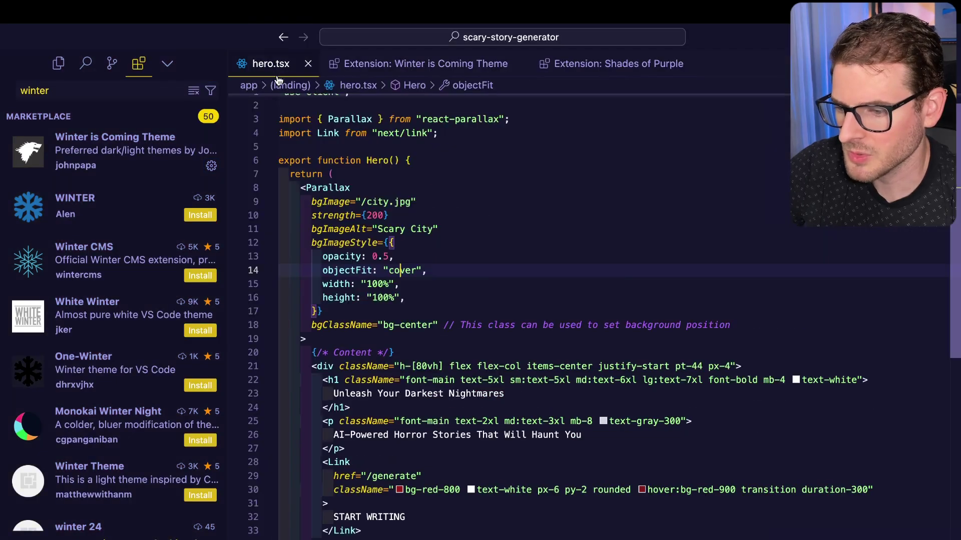
key("ctrl+shift+p")
type("theme")
key("Return")
key("Down")
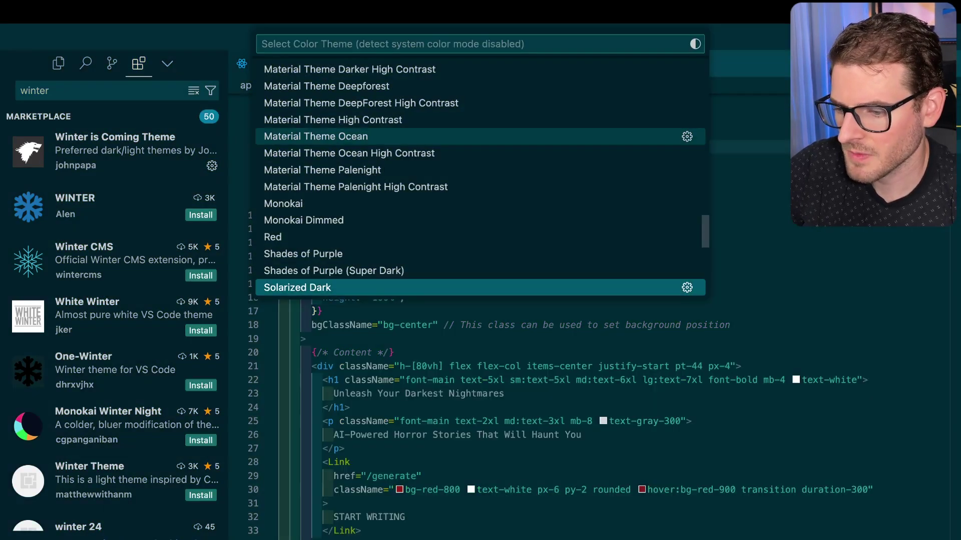
type("winter")
key("Down")
key("Down")
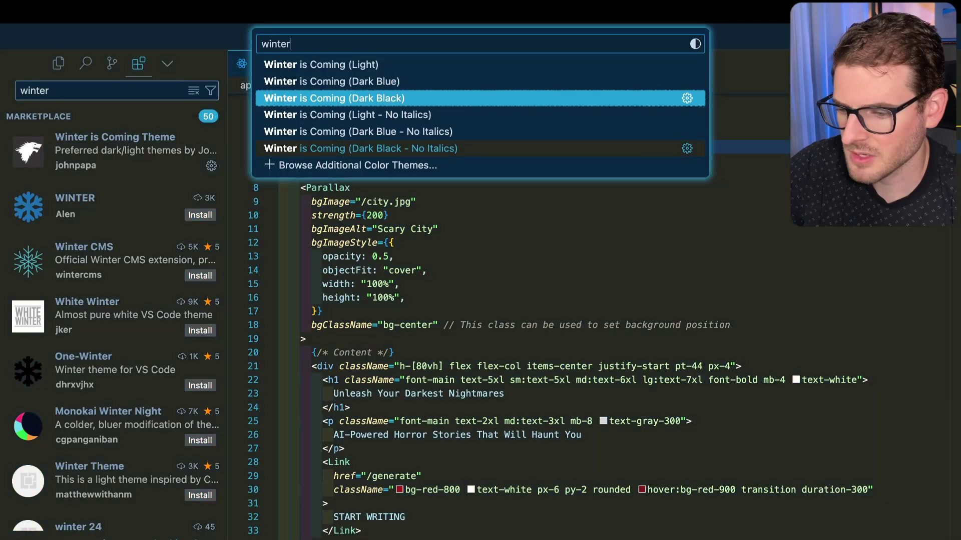
key("Return")
- Preview the Winter is Coming Dark Blue and Dark Blue - No Italics variants, then close the chooser
key("ctrl+shift+e")
key("ctrl+shift+p")
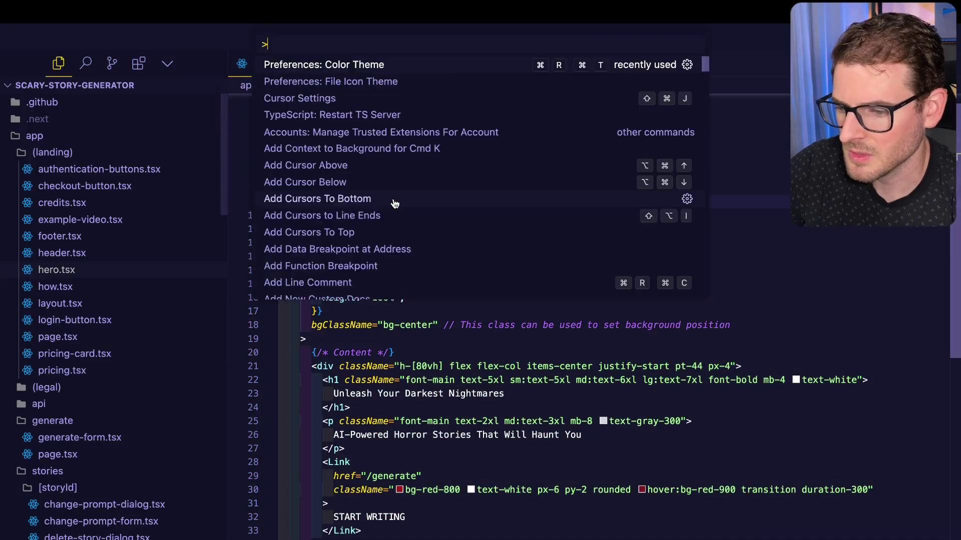
key("Return")
type("winter")
key("Down")
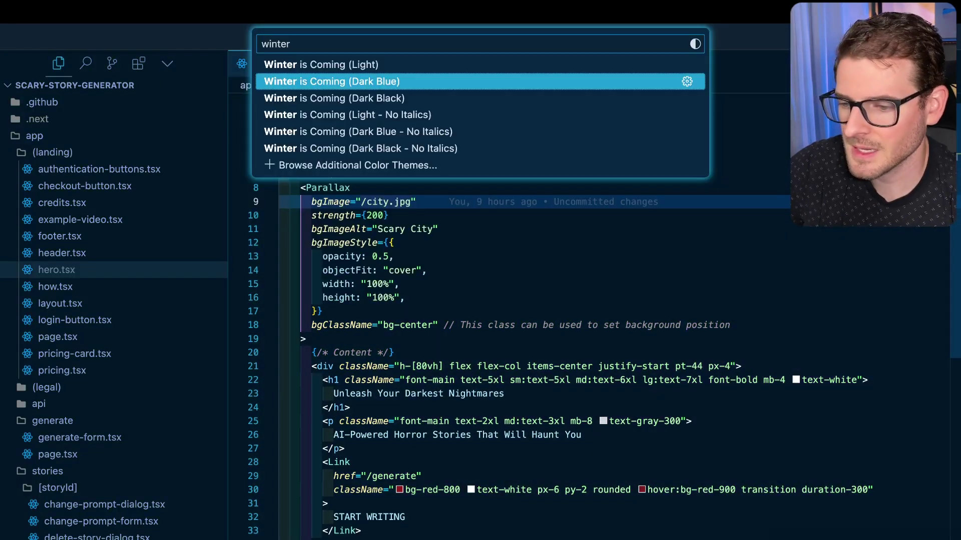
key("Down")
key("Down")
key("Down")
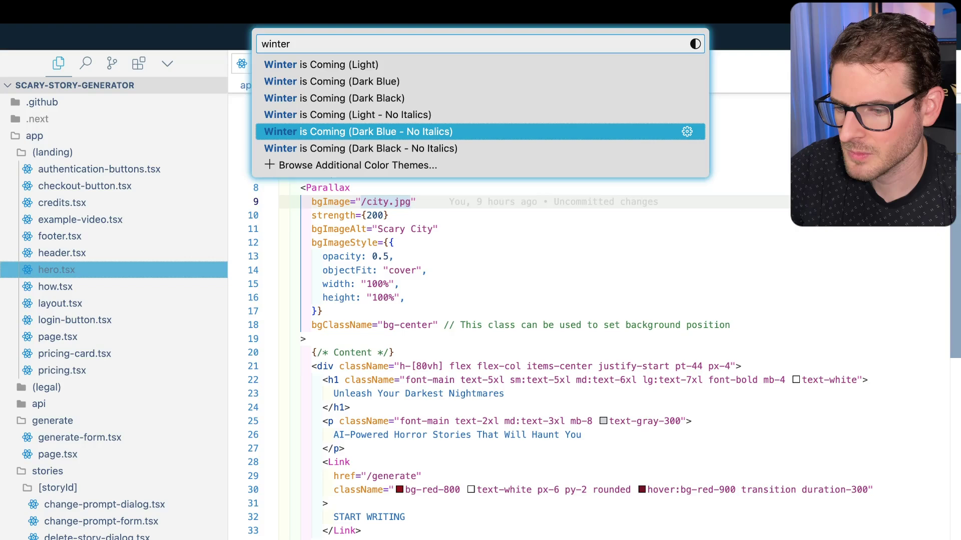
key("Return")
- Close both extension tabs, then browse the Material variants and apply a dark teal theme
left_click(522, 64)
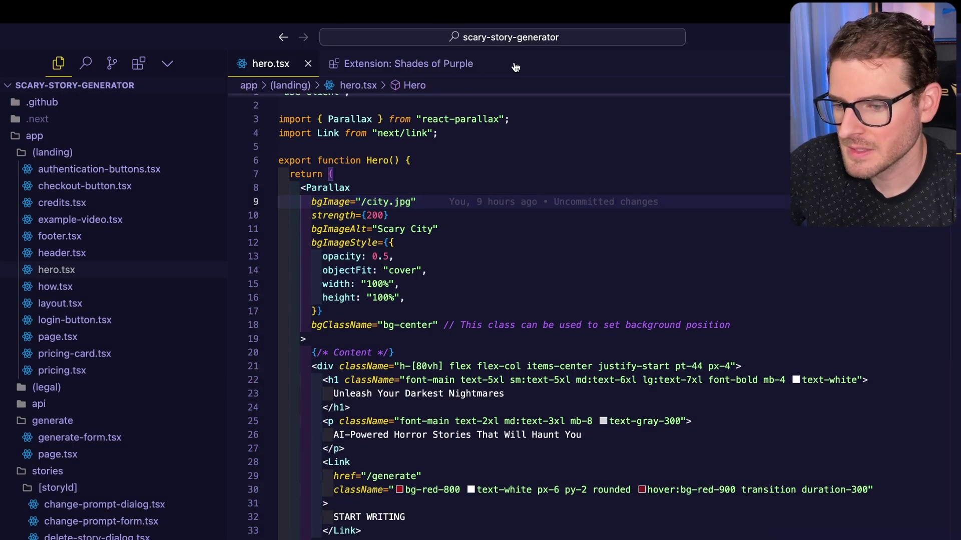
left_click(485, 65)
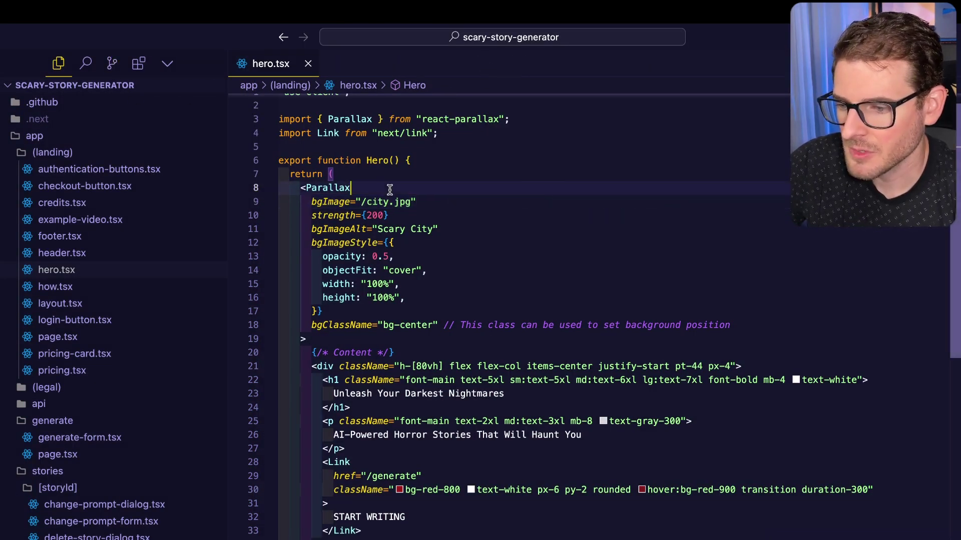
key("ctrl+shift+p")
type("theme")
key("Return")
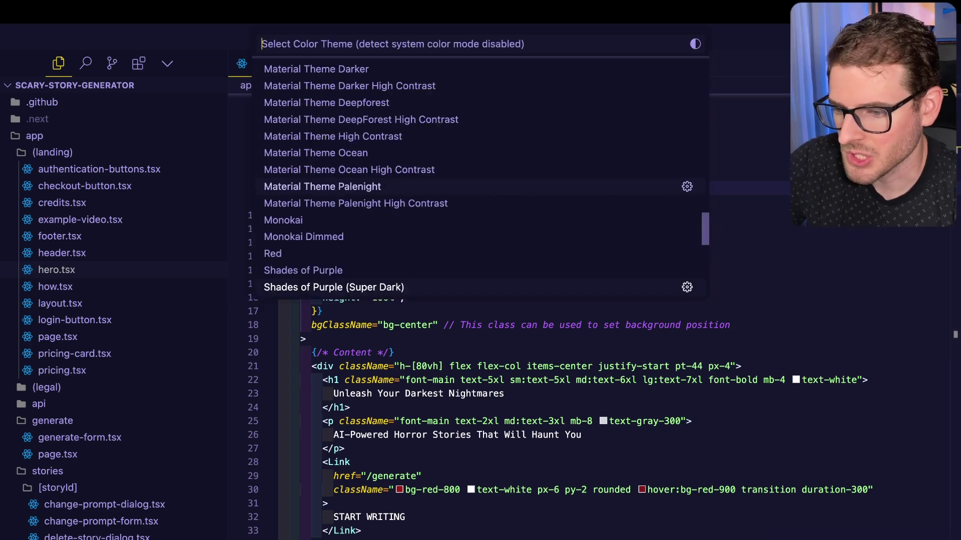
key("Down")
key("Up")
key("Up")
key("Up")
key("Up")
key("Up")
key("Up")
key("Up")
key("Up")
key("Up")
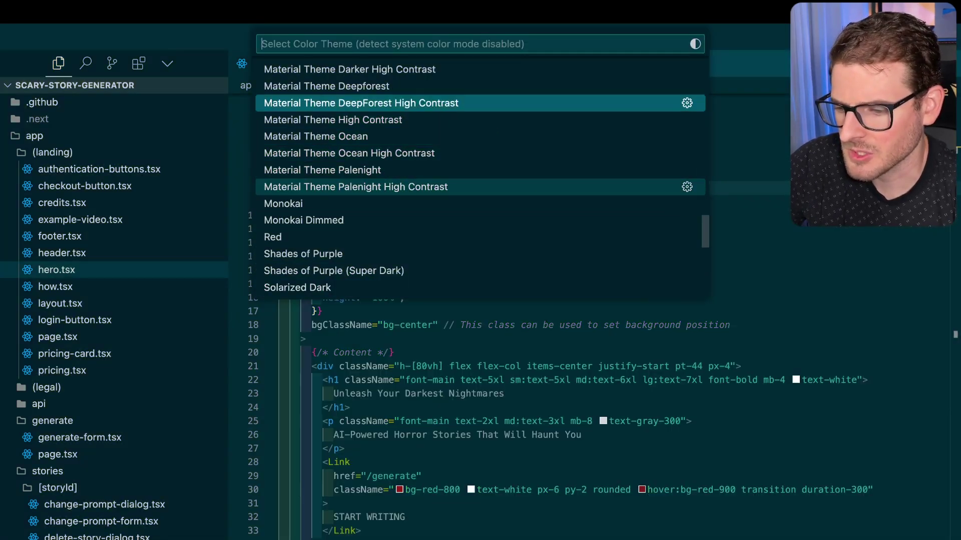
key("Up")
key("Up")
key("Up")
key("Up")
key("Up")
key("Down")
key("Down")
key("Down")
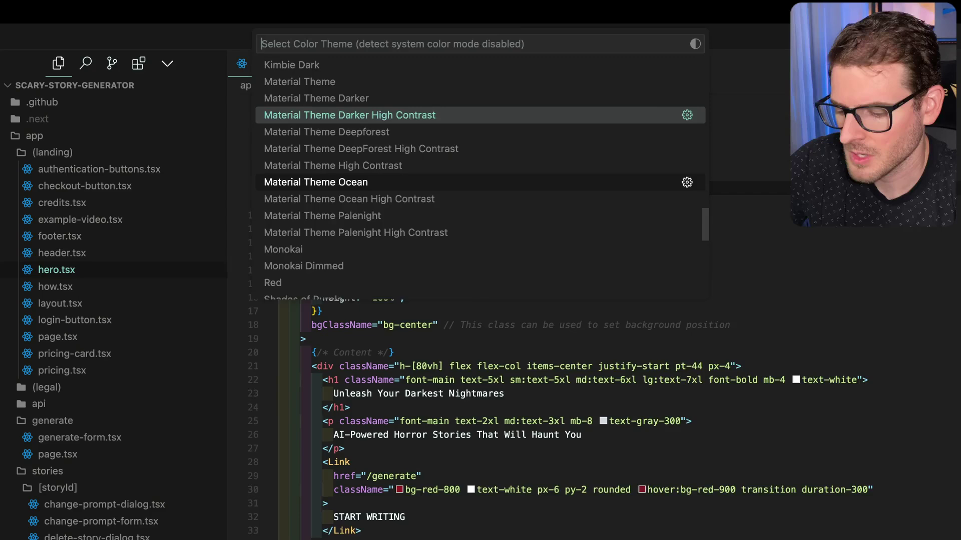
key("Return")
scroll(391, 207, "up", 2)
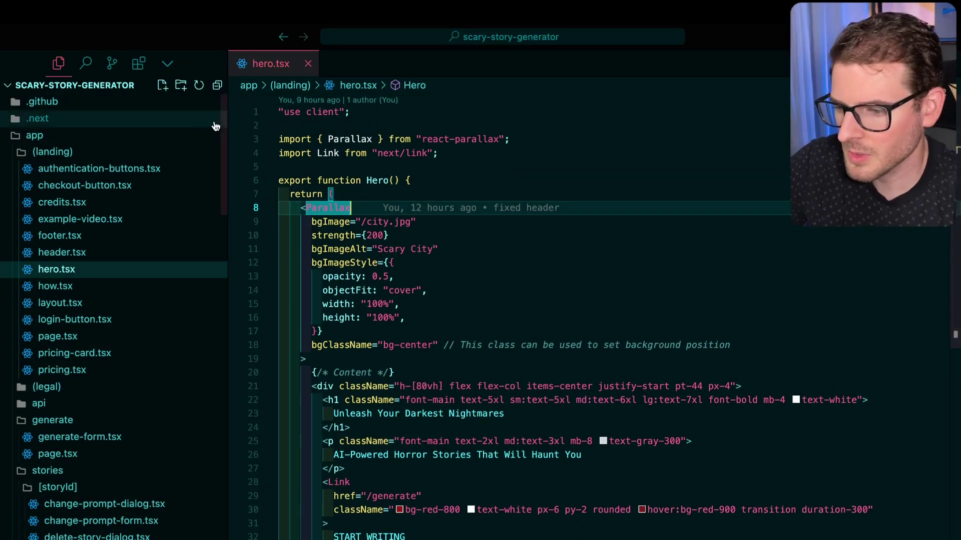
left_click(444, 276)
key("ctrl+equal")
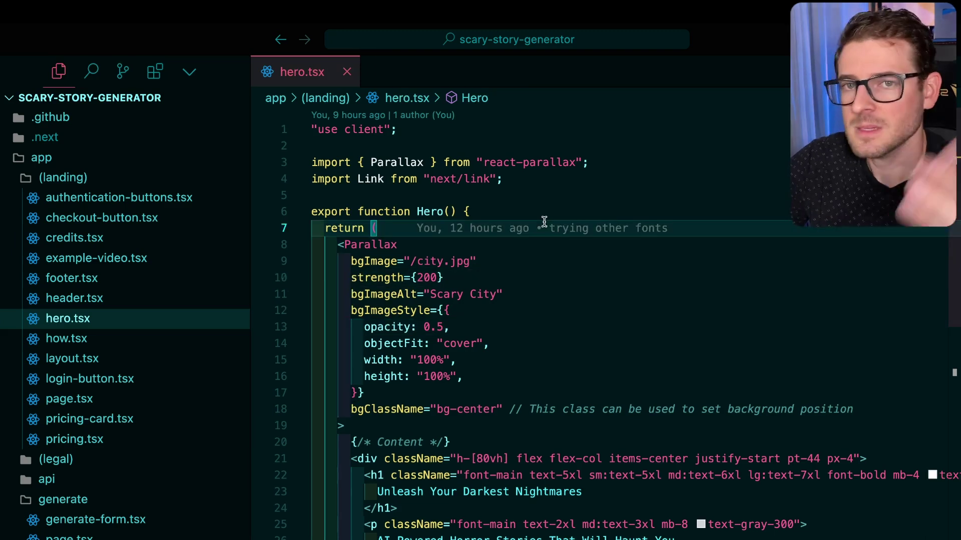